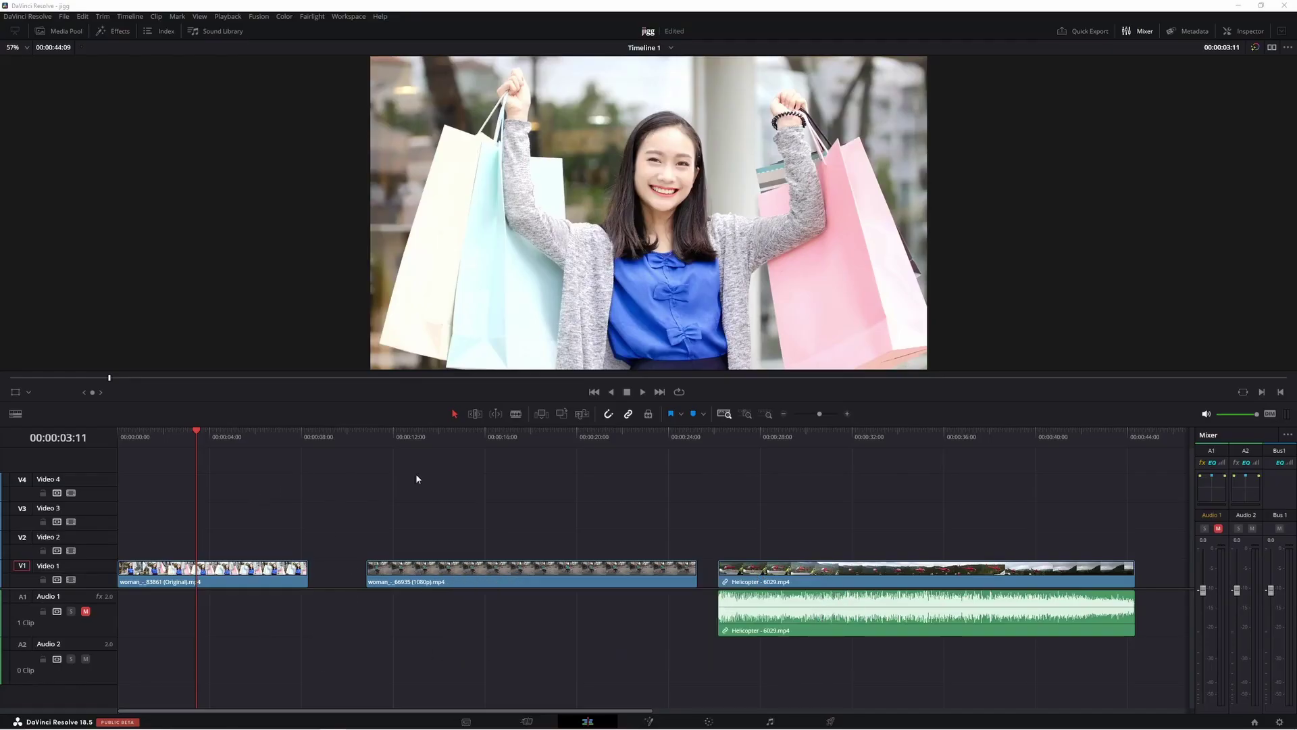
Step: Preview the later clips, then bring the shopping-bags clip up on the Color page
{"action": "mouse_move", "coordinate": [230, 435]}
{"action": "left_mouse_down"}
{"action": "mouse_move", "coordinate": [977, 532]}
{"action": "mouse_move", "coordinate": [916, 545]}
{"action": "left_mouse_up"}
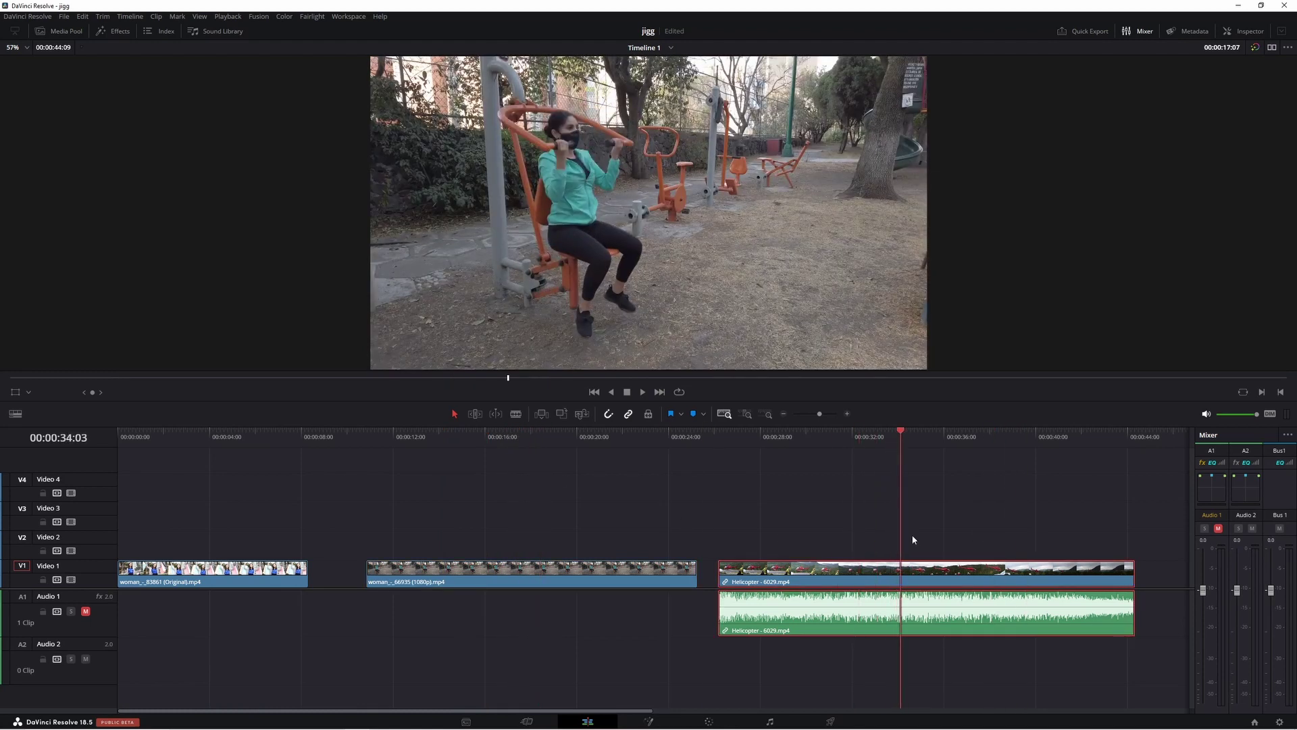
{"action": "left_click", "coordinate": [220, 575]}
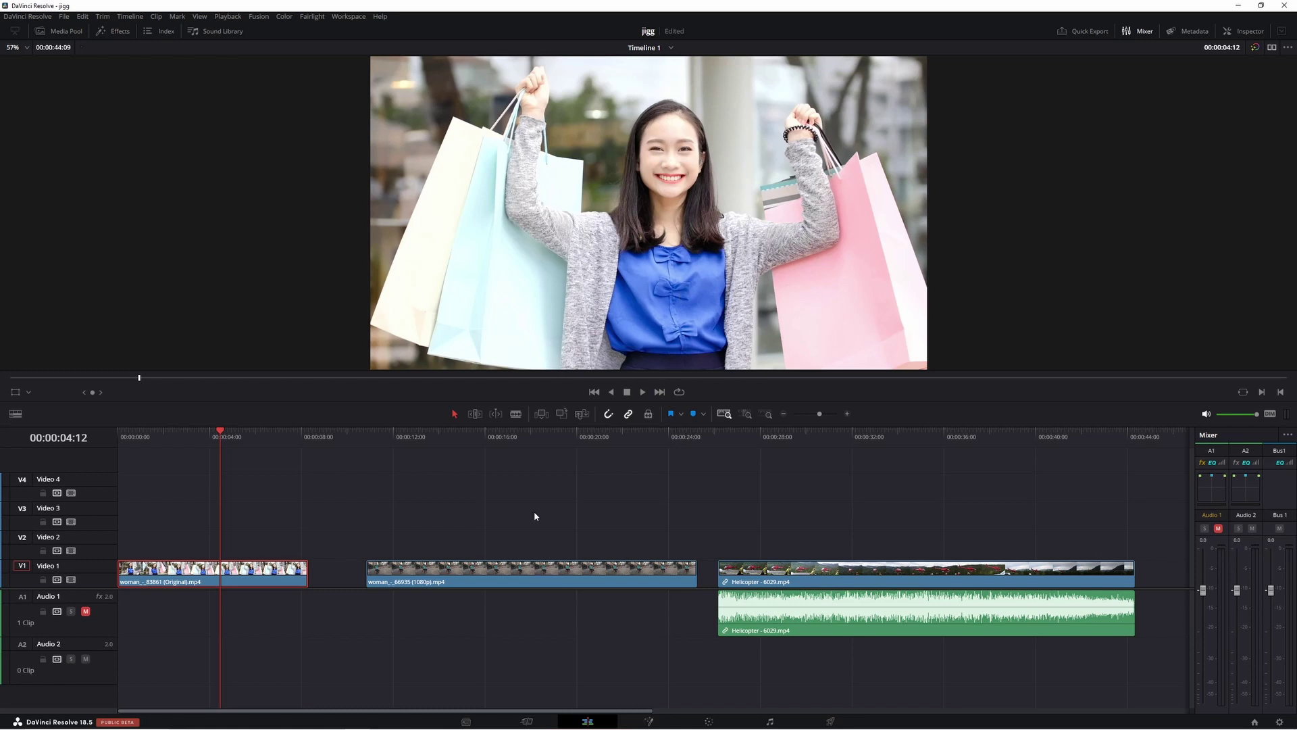
{"action": "left_click", "coordinate": [711, 722]}
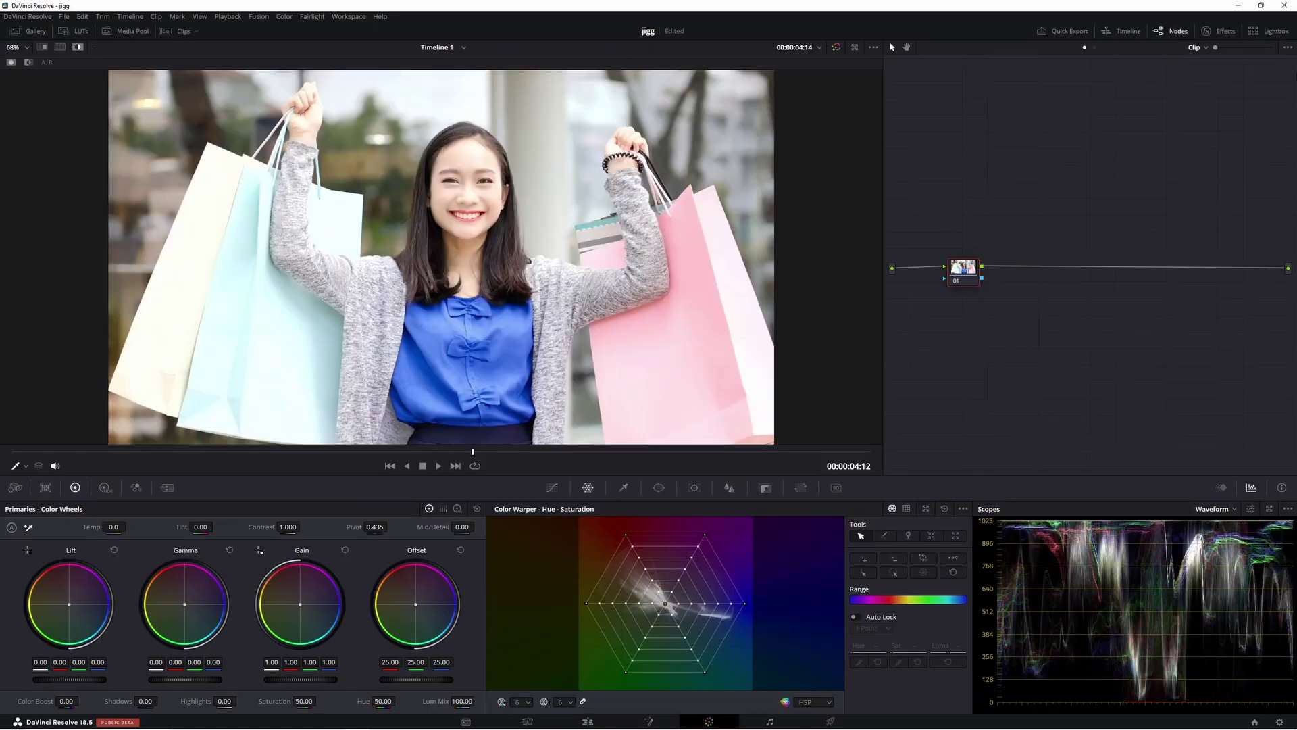
Step: Reposition node 01 in the node graph and add a serial node after it
{"action": "left_click", "coordinate": [1222, 31]}
{"action": "left_click", "coordinate": [1222, 31]}
{"action": "left_click_drag", "start_coordinate": [965, 275], "coordinate": [971, 273]}
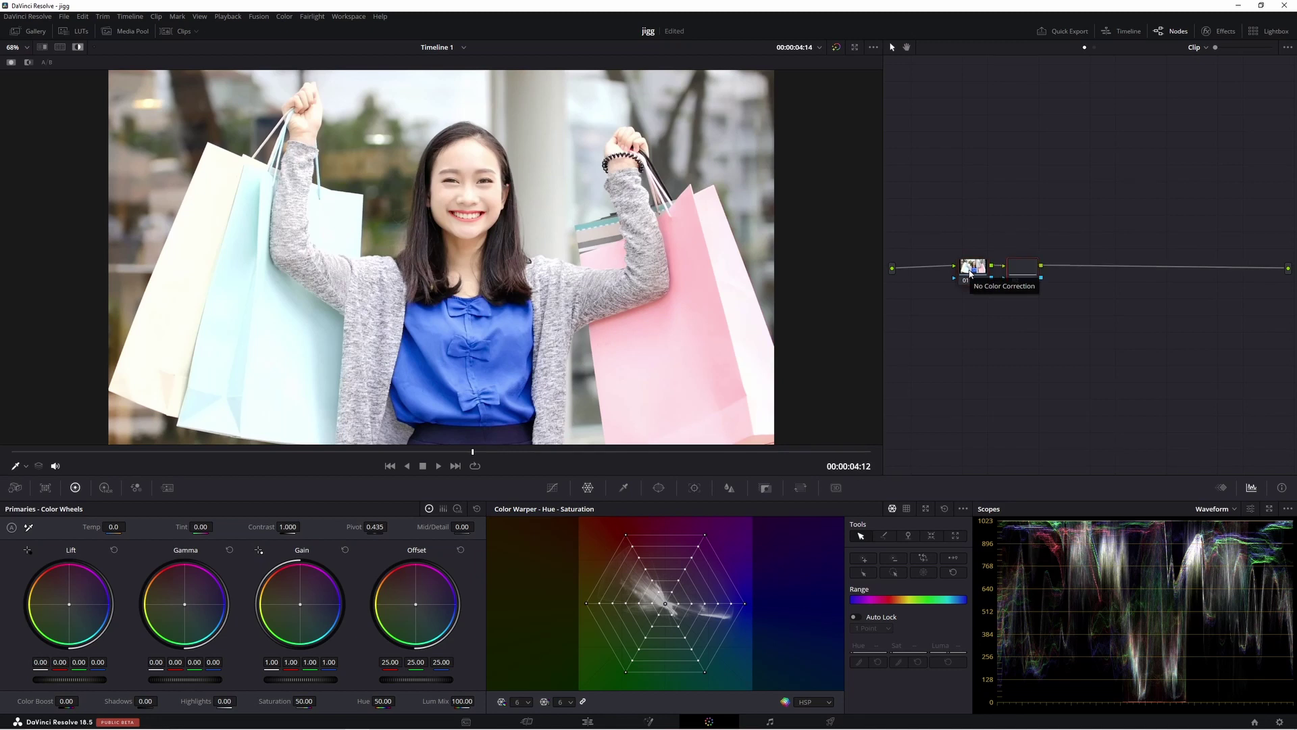
{"action": "key", "text": "alt+s"}
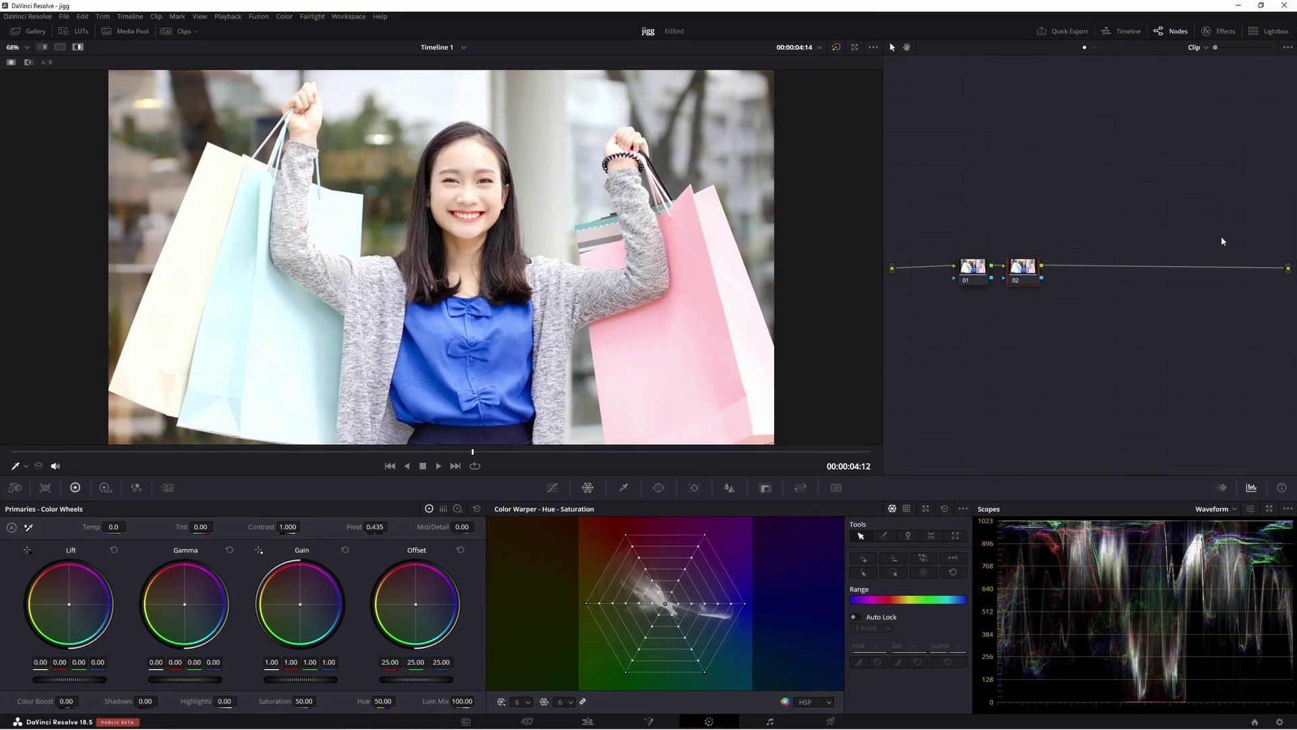
Step: Delete the extra node, then try a parallel node with a mixer and undo it
{"action": "key", "text": "Delete"}
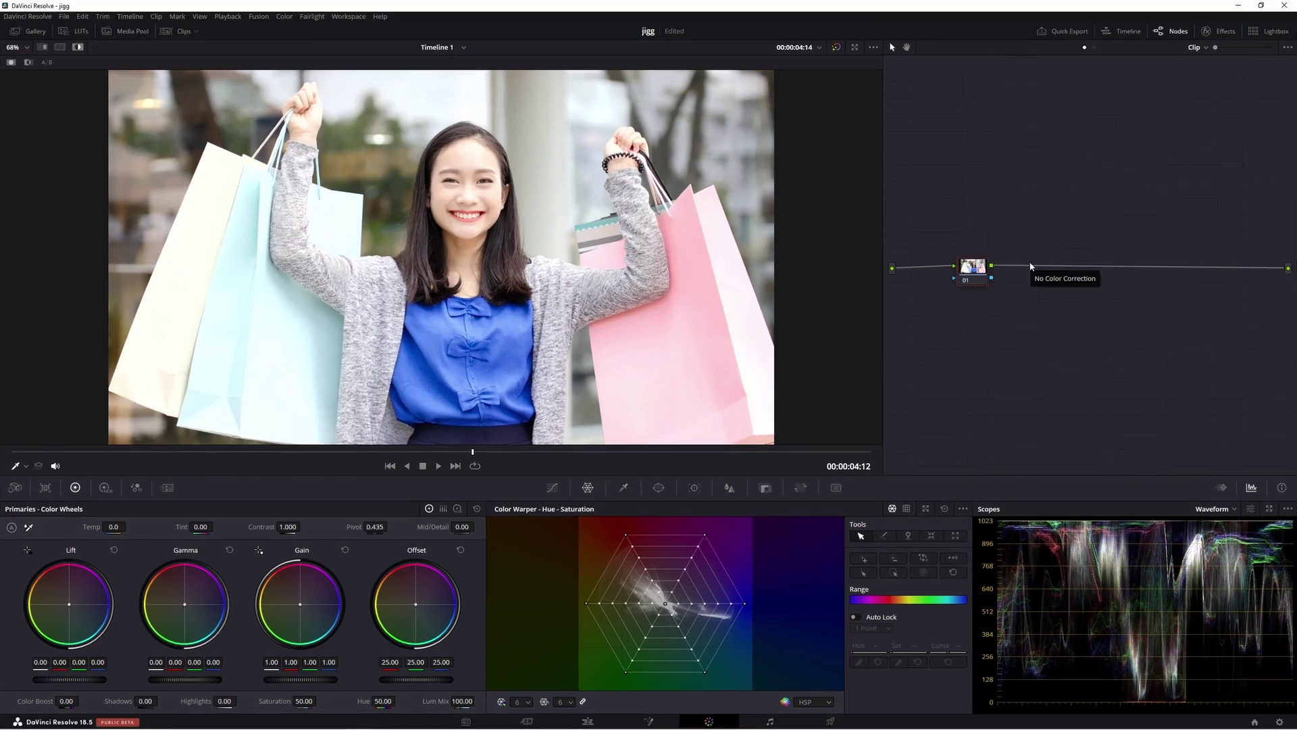
{"action": "key", "text": "alt+p"}
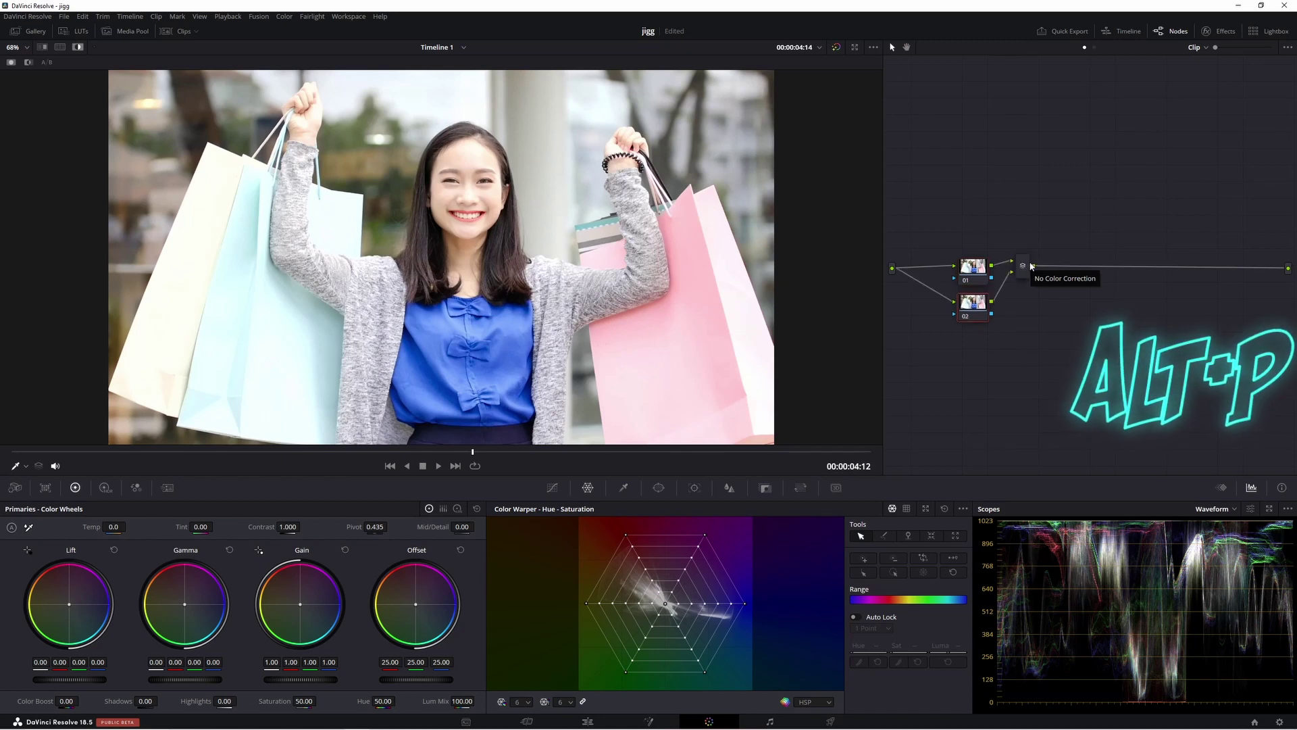
{"action": "left_click_drag", "start_coordinate": [1024, 271], "coordinate": [1042, 298]}
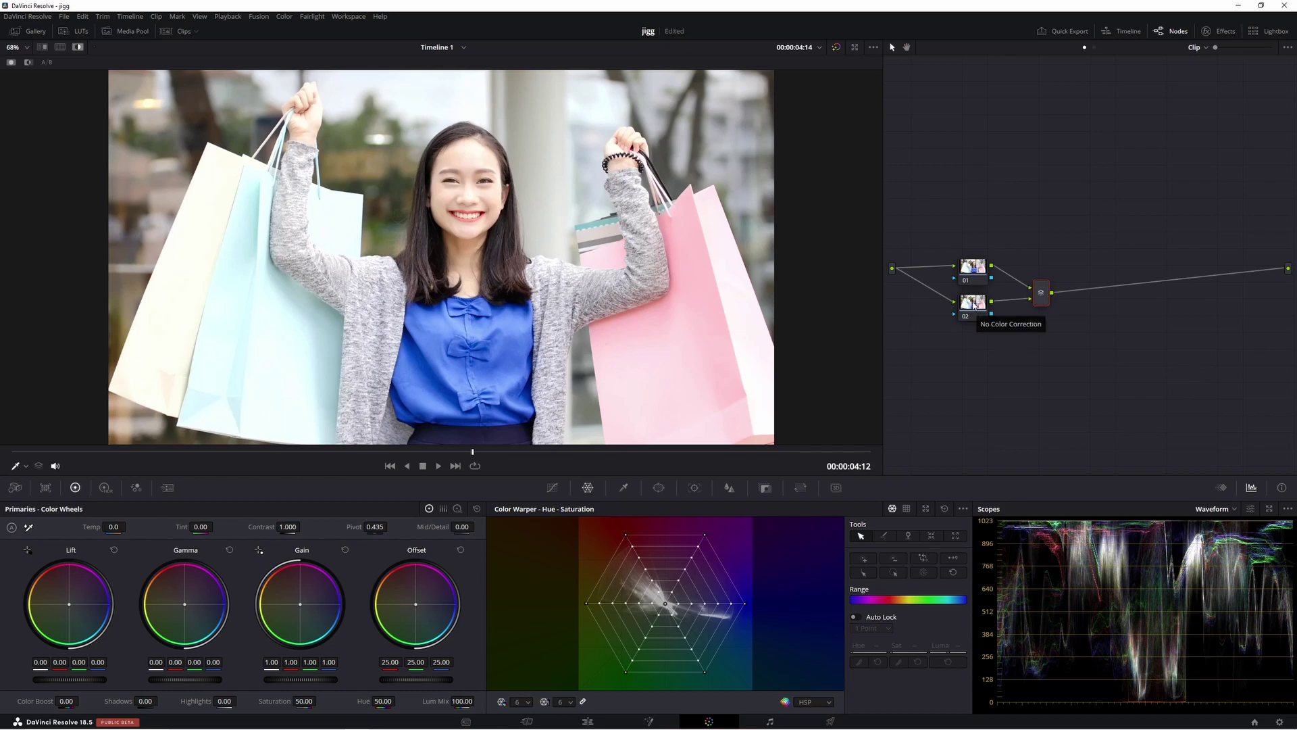
{"action": "left_click_drag", "start_coordinate": [1041, 292], "coordinate": [1072, 295]}
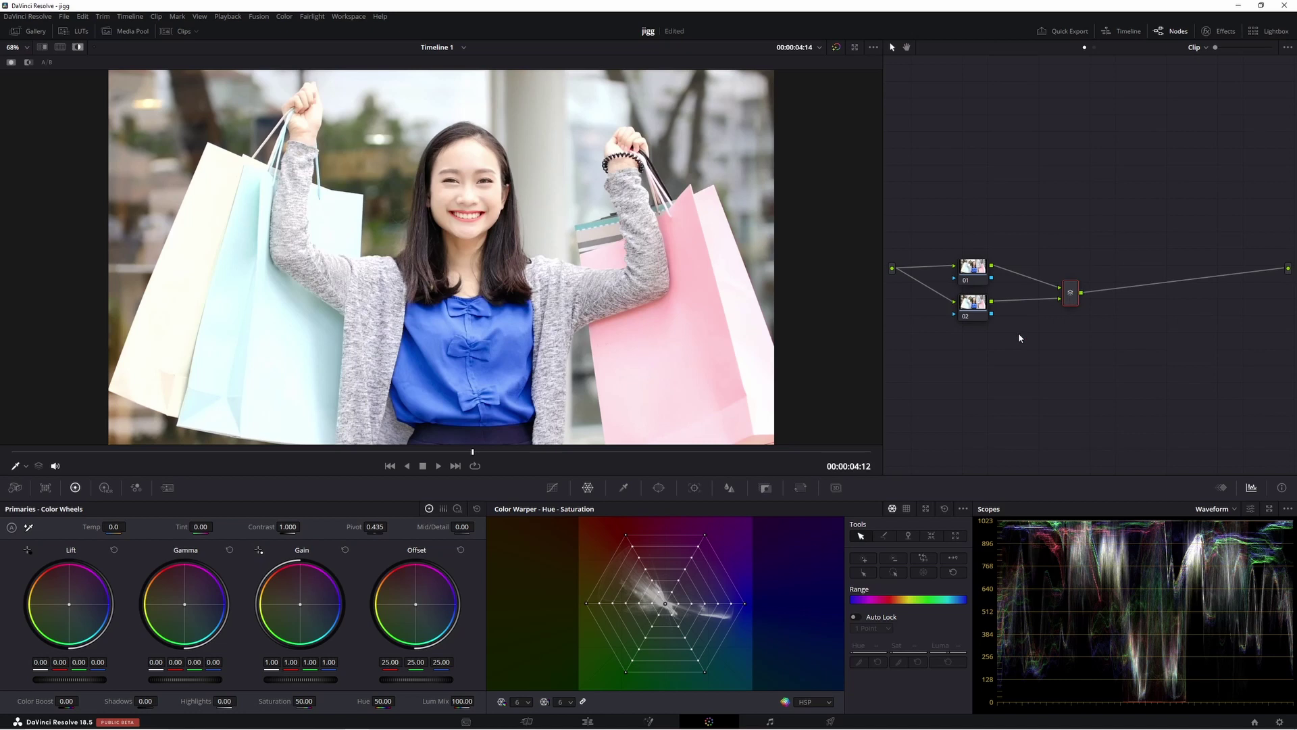
{"action": "key", "text": "ctrl+z"}
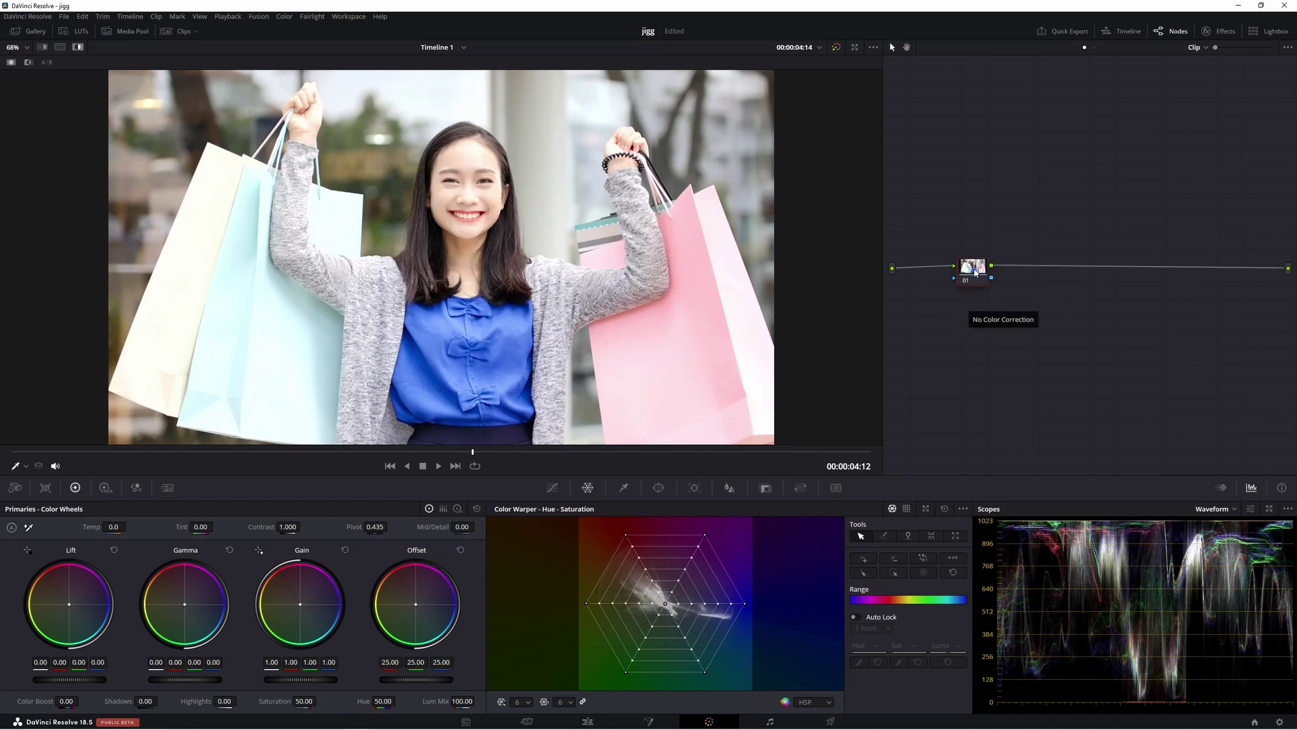
Step: Add serial node 02 beside node 01 and layer node 03 below it
{"action": "key", "text": "alt+s"}
{"action": "left_click_drag", "start_coordinate": [1024, 274], "coordinate": [1037, 285]}
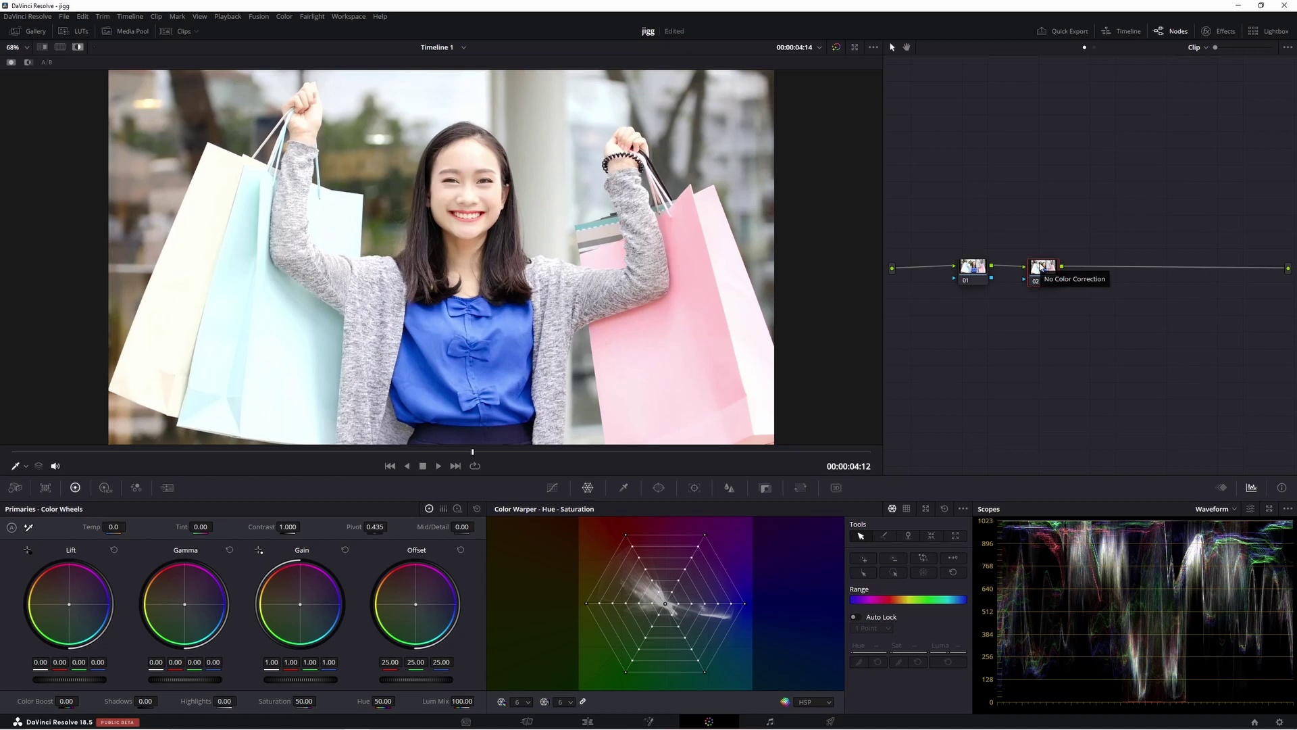
{"action": "key", "text": "alt+l"}
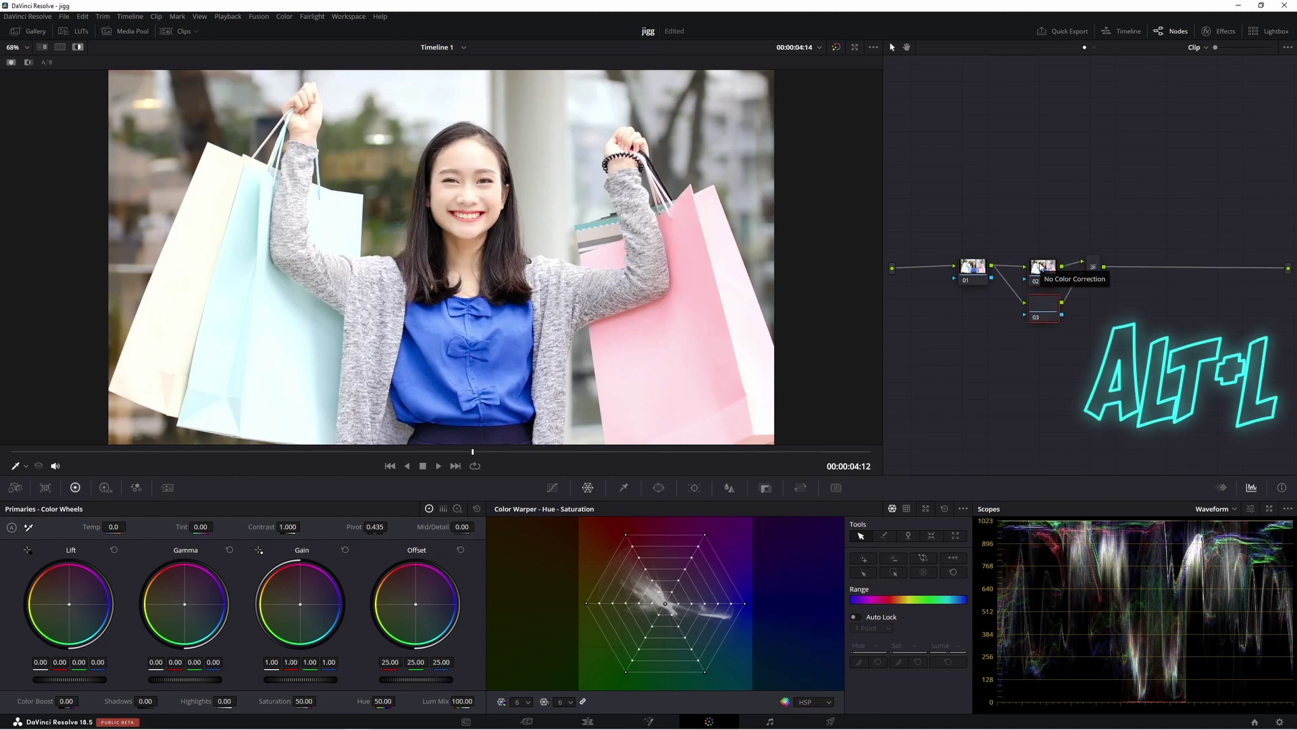
{"action": "left_click", "coordinate": [1046, 269]}
{"action": "left_click", "coordinate": [974, 264]}
{"action": "left_click", "coordinate": [1037, 274]}
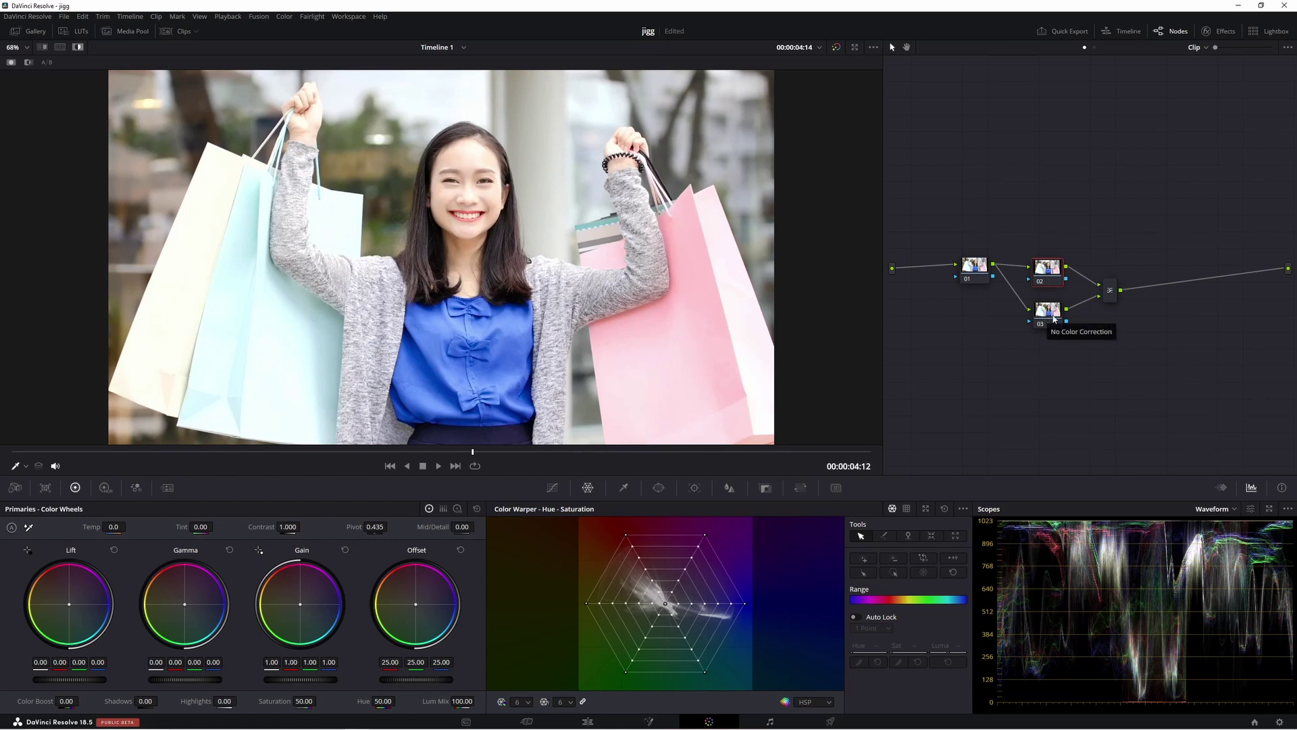
{"action": "left_click_drag", "start_coordinate": [1053, 319], "coordinate": [1053, 325]}
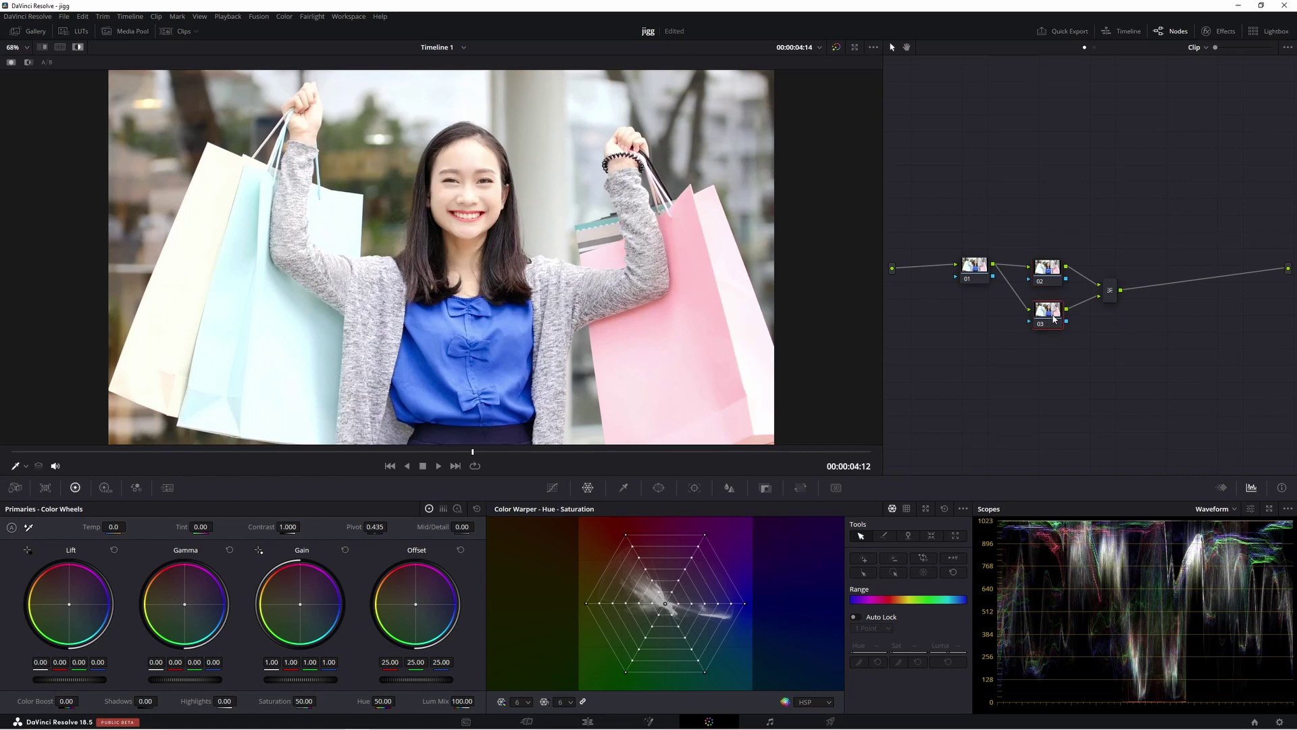
{"action": "left_click_drag", "start_coordinate": [1051, 275], "coordinate": [1054, 318]}
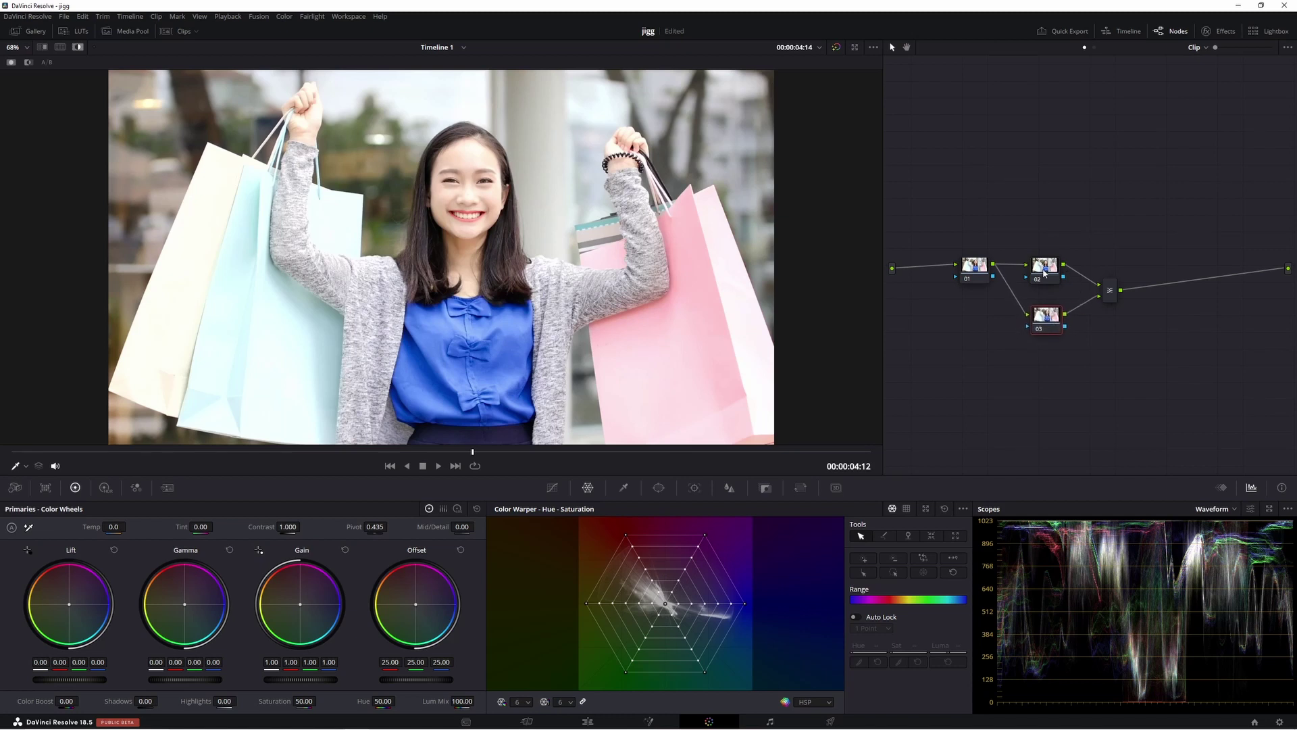
{"action": "key", "text": "alt+p"}
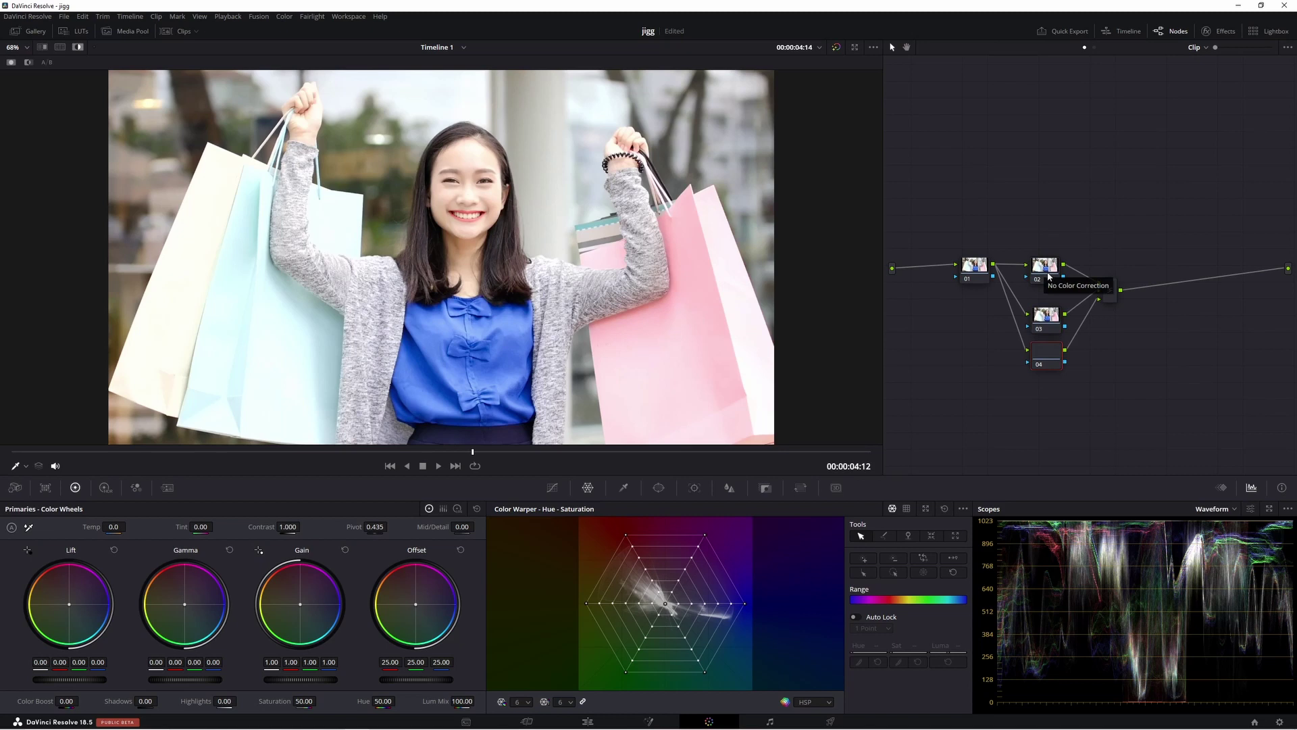
{"action": "left_click_drag", "start_coordinate": [1052, 351], "coordinate": [1043, 368]}
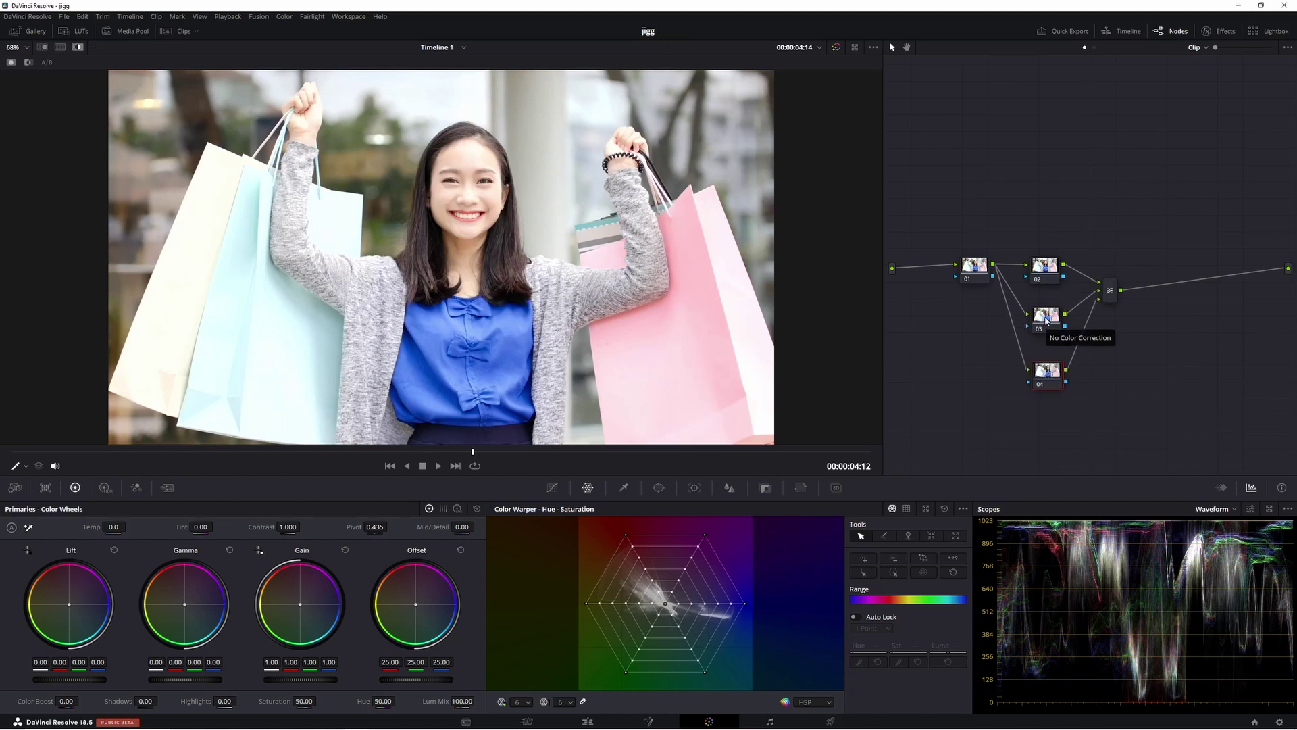
{"action": "key", "text": "Delete"}
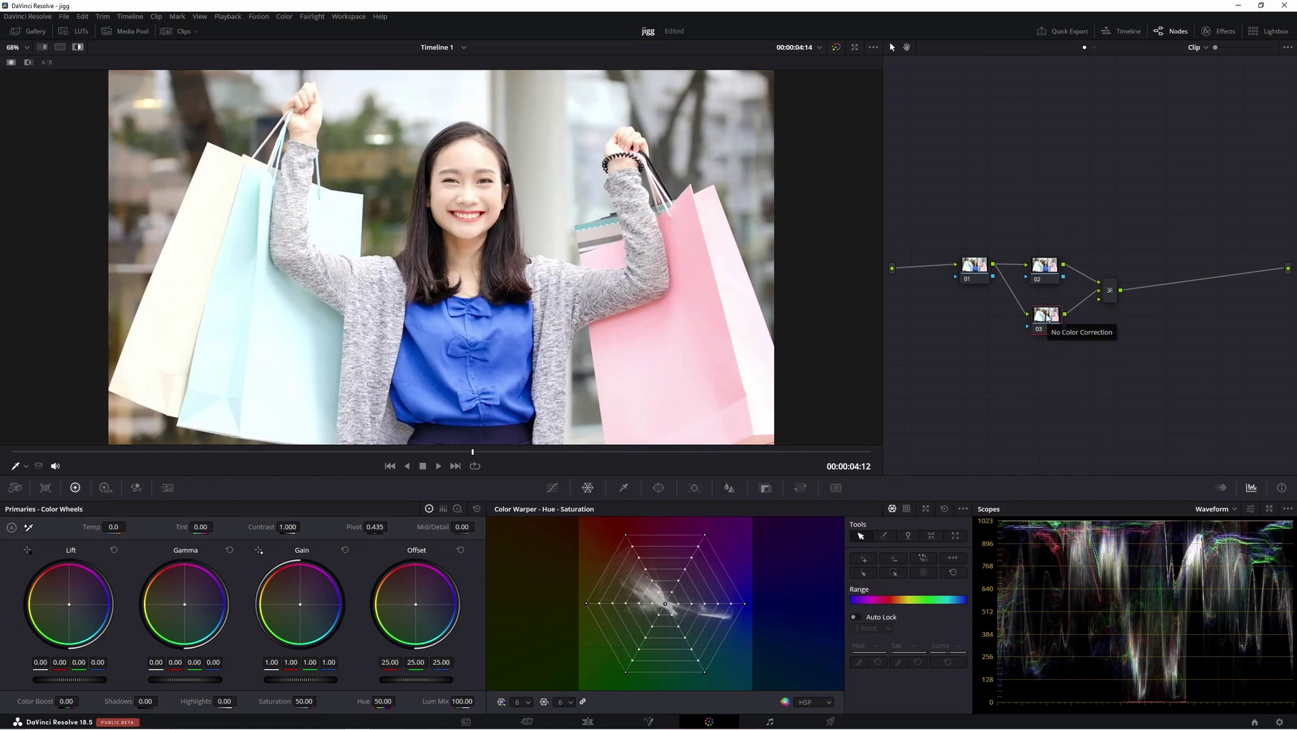
Step: Eyedrop the blue blouse on node 03 with the HSL qualifier and highlight the matte
{"action": "left_click", "coordinate": [624, 489]}
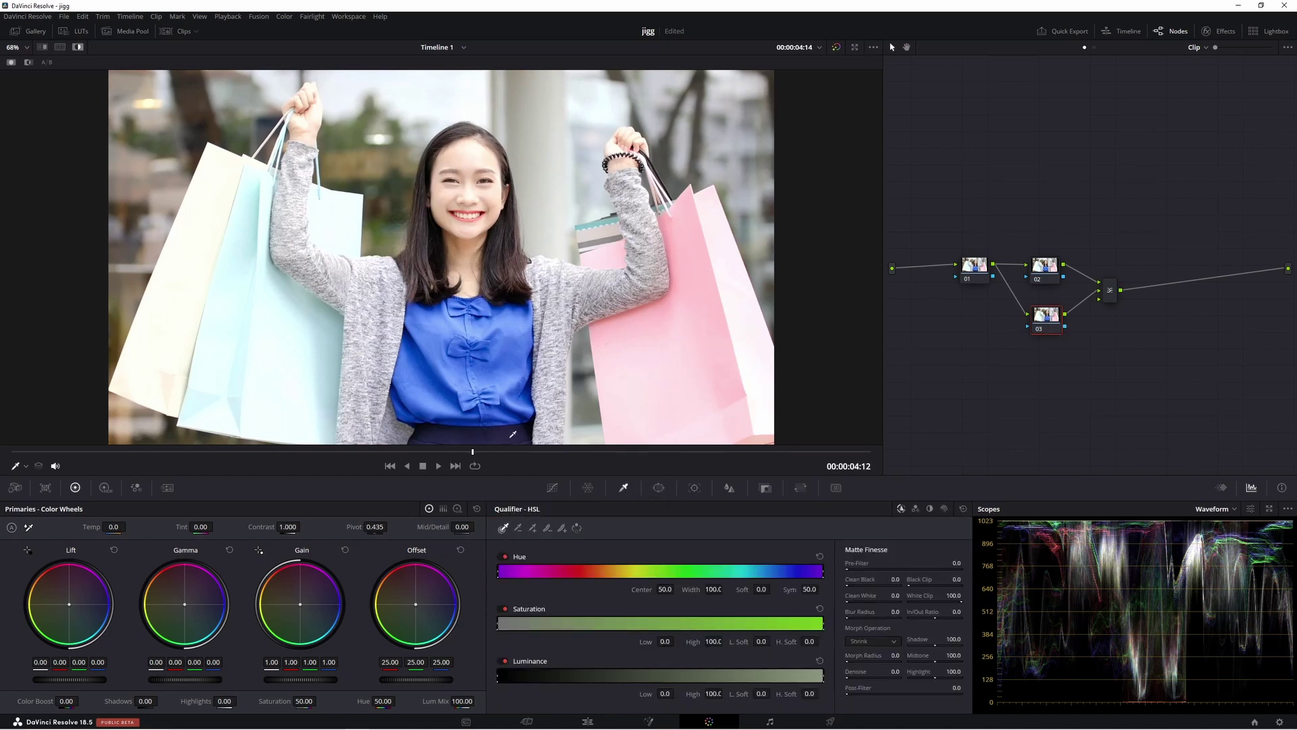
{"action": "left_click", "coordinate": [532, 330]}
{"action": "left_click", "coordinate": [514, 348]}
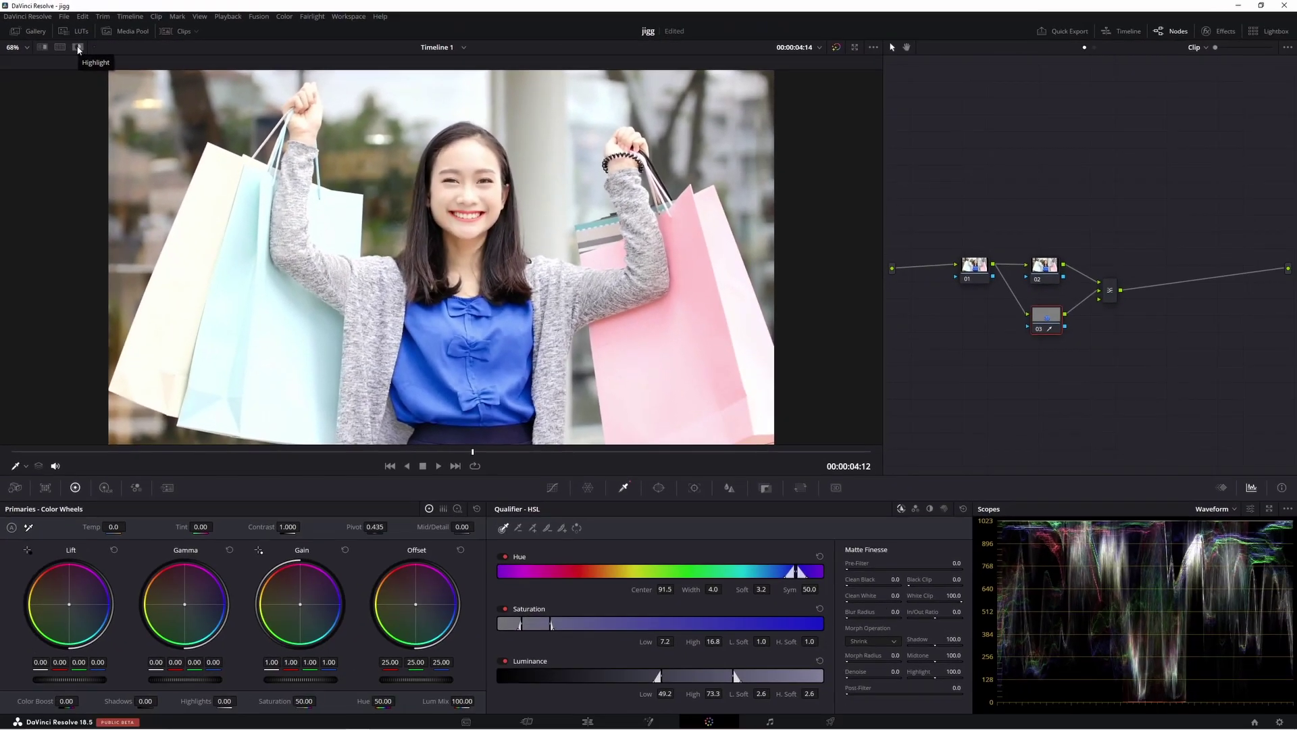
{"action": "left_click", "coordinate": [112, 59]}
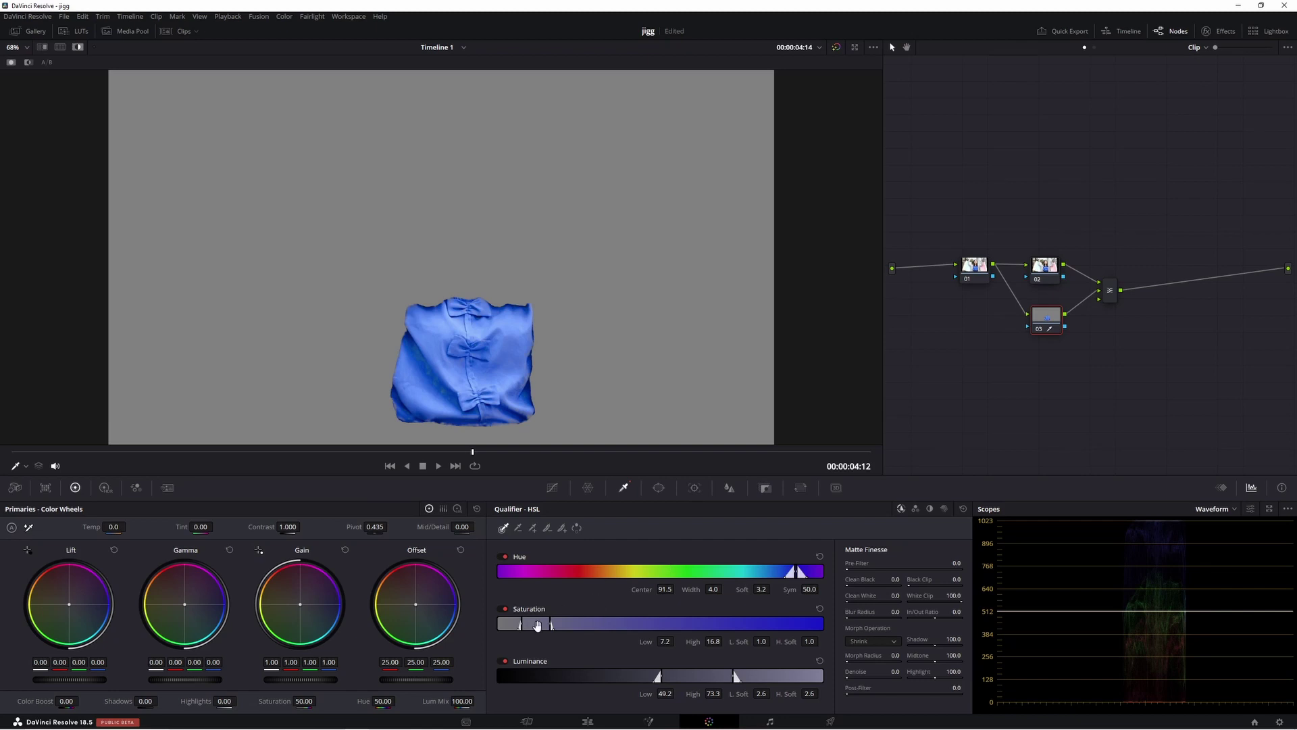
Step: Adjust the blouse key's saturation, hue and luminance ranges and save the project
{"action": "left_click_drag", "start_coordinate": [537, 628], "coordinate": [535, 631]}
{"action": "left_click_drag", "start_coordinate": [790, 572], "coordinate": [795, 573]}
{"action": "left_click_drag", "start_coordinate": [694, 677], "coordinate": [697, 678]}
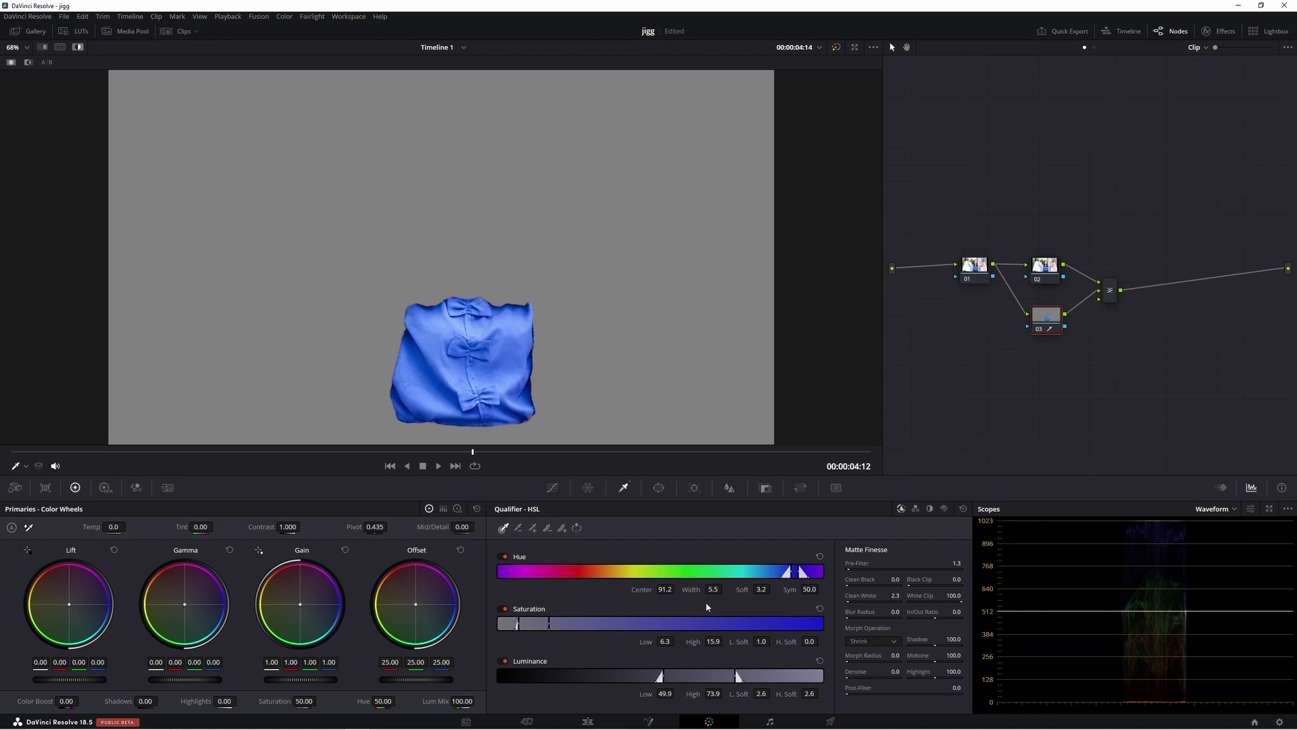
{"action": "key", "text": "ctrl+s"}
{"action": "left_click", "coordinate": [1048, 269]}
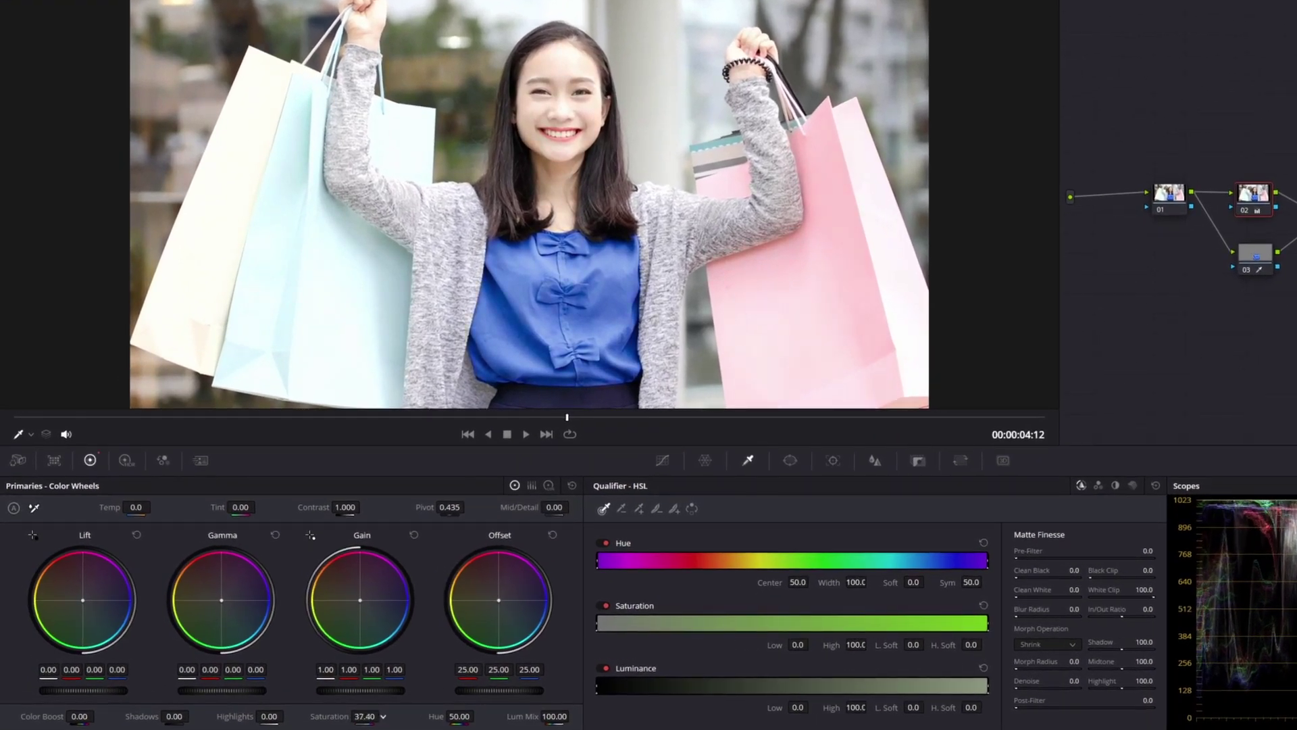
Step: Make node 02 monochrome in the RGB Mixer so only the blue blouse keeps colour
{"action": "left_click_drag", "start_coordinate": [364, 717], "coordinate": [318, 716]}
{"action": "double_click", "coordinate": [275, 703]}
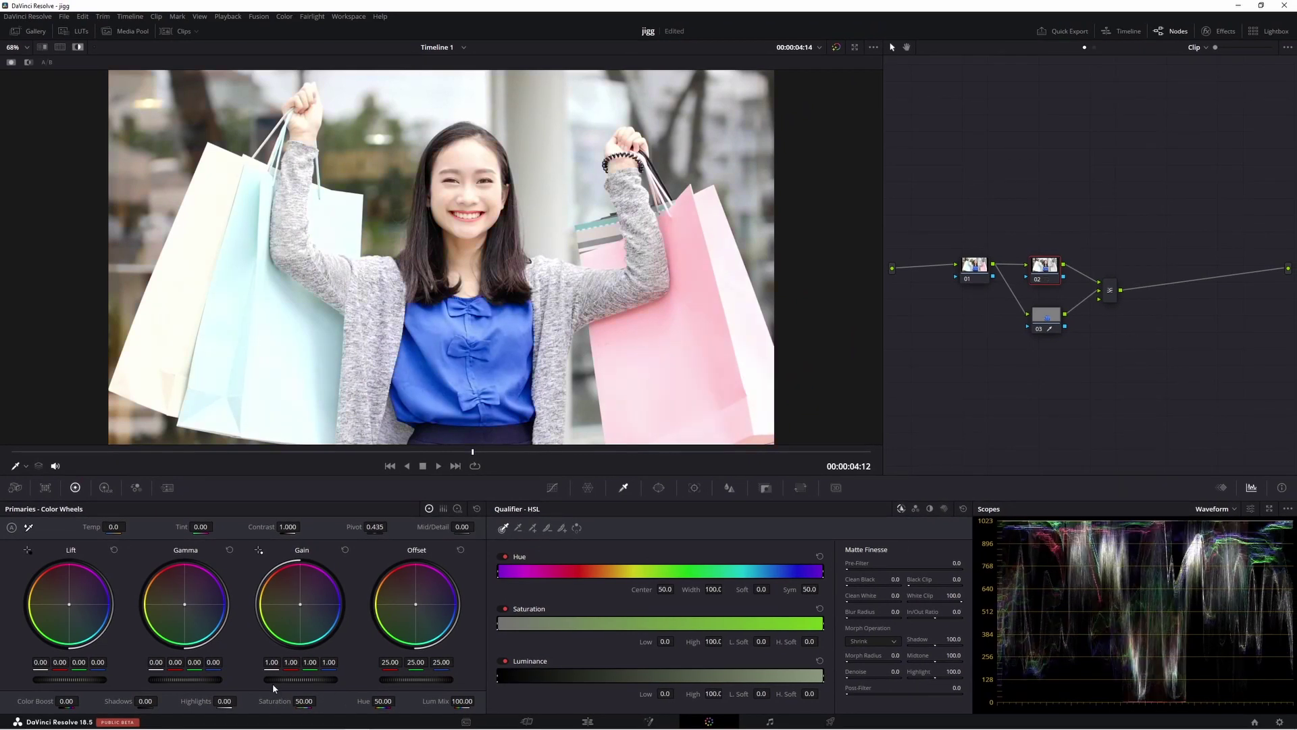
{"action": "left_click", "coordinate": [136, 487]}
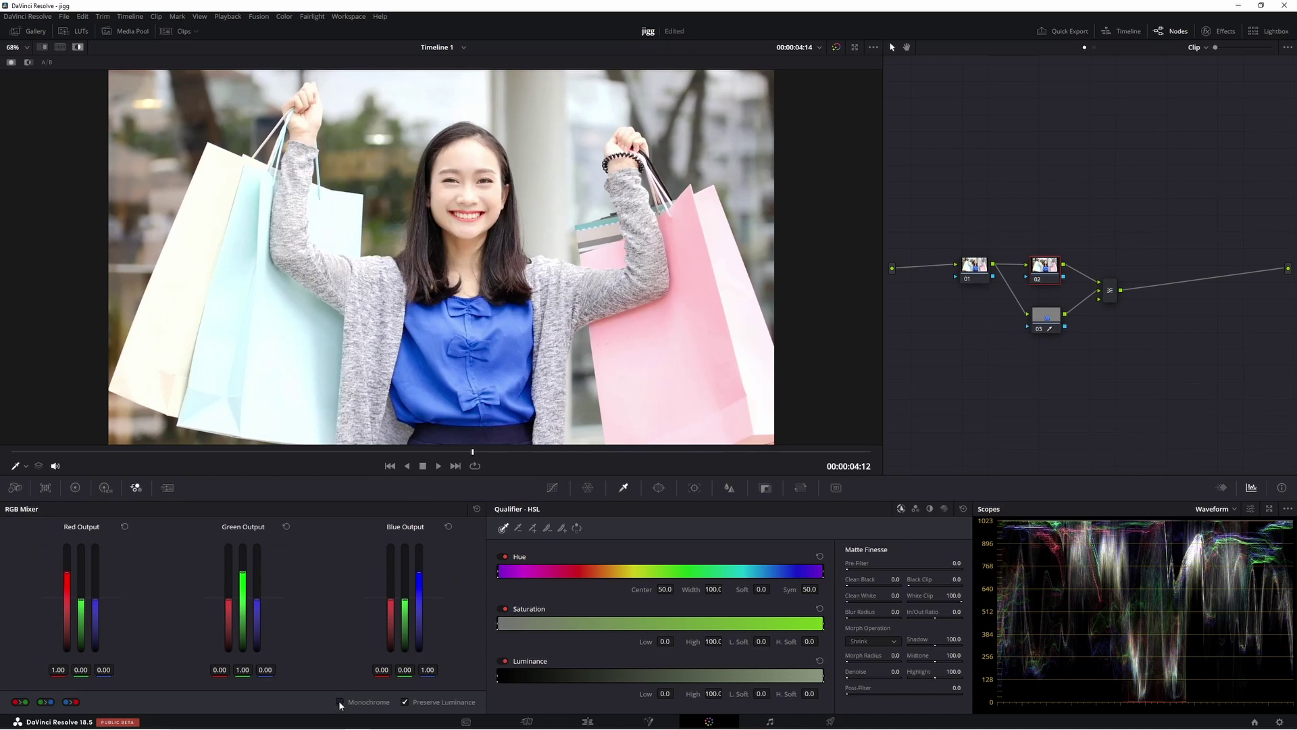
{"action": "left_click", "coordinate": [340, 703]}
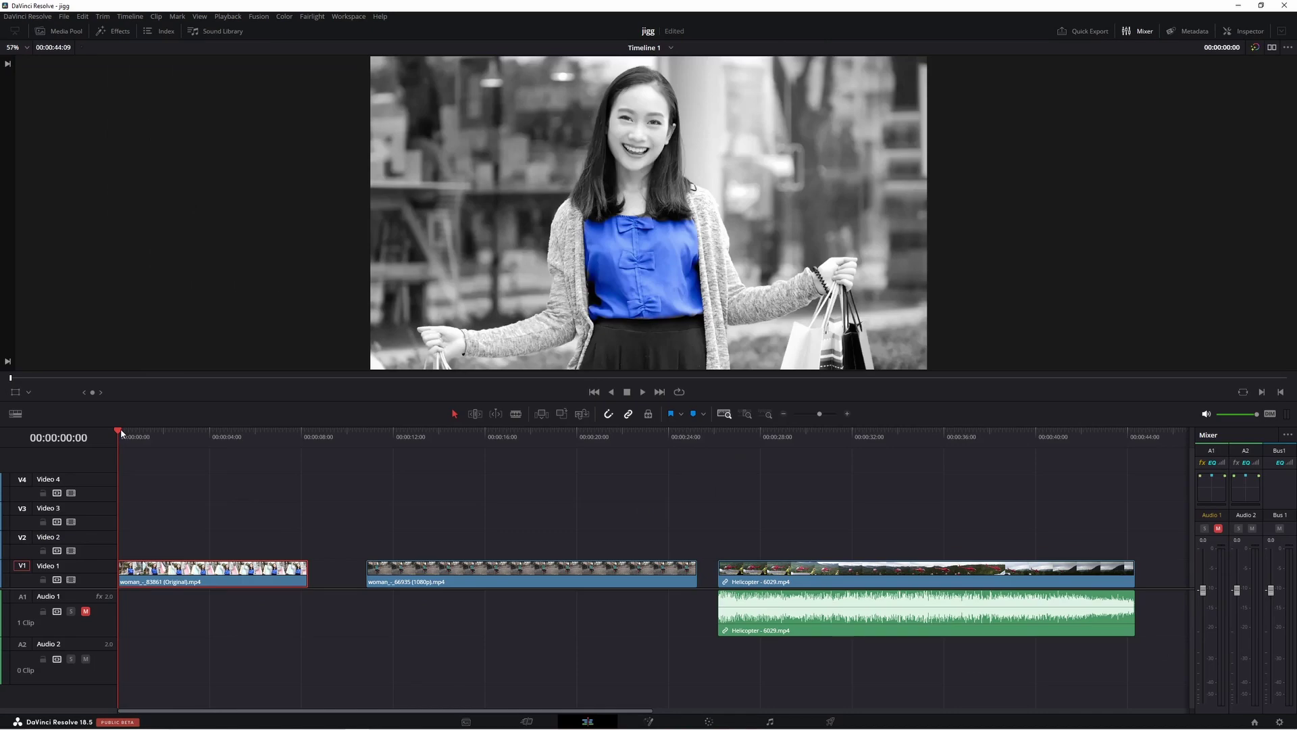
Step: Play back the graded shopping clip to review the colour-pop result
{"action": "key", "text": "p"}
{"action": "key", "text": "space"}
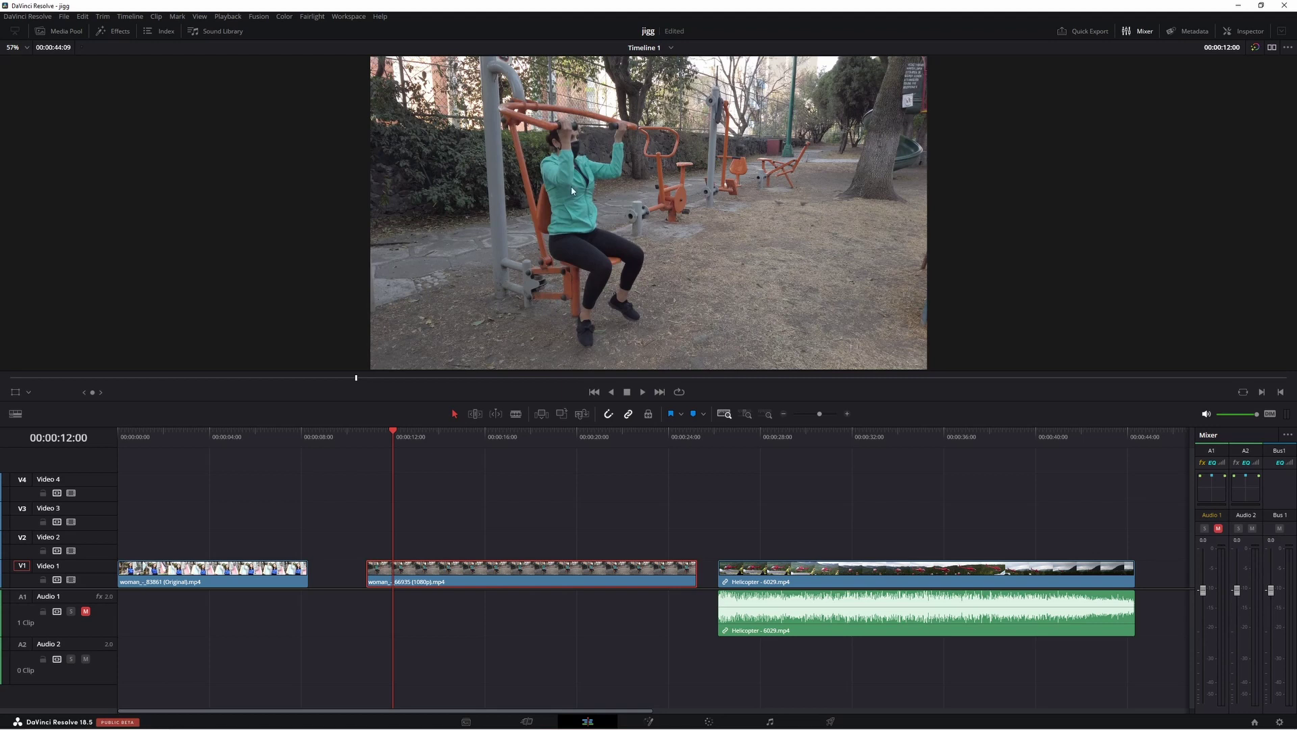
Step: Add serial node 02 and parallel node 03 to the park clip, then eyedrop the teal jacket
{"action": "left_click", "coordinate": [709, 722]}
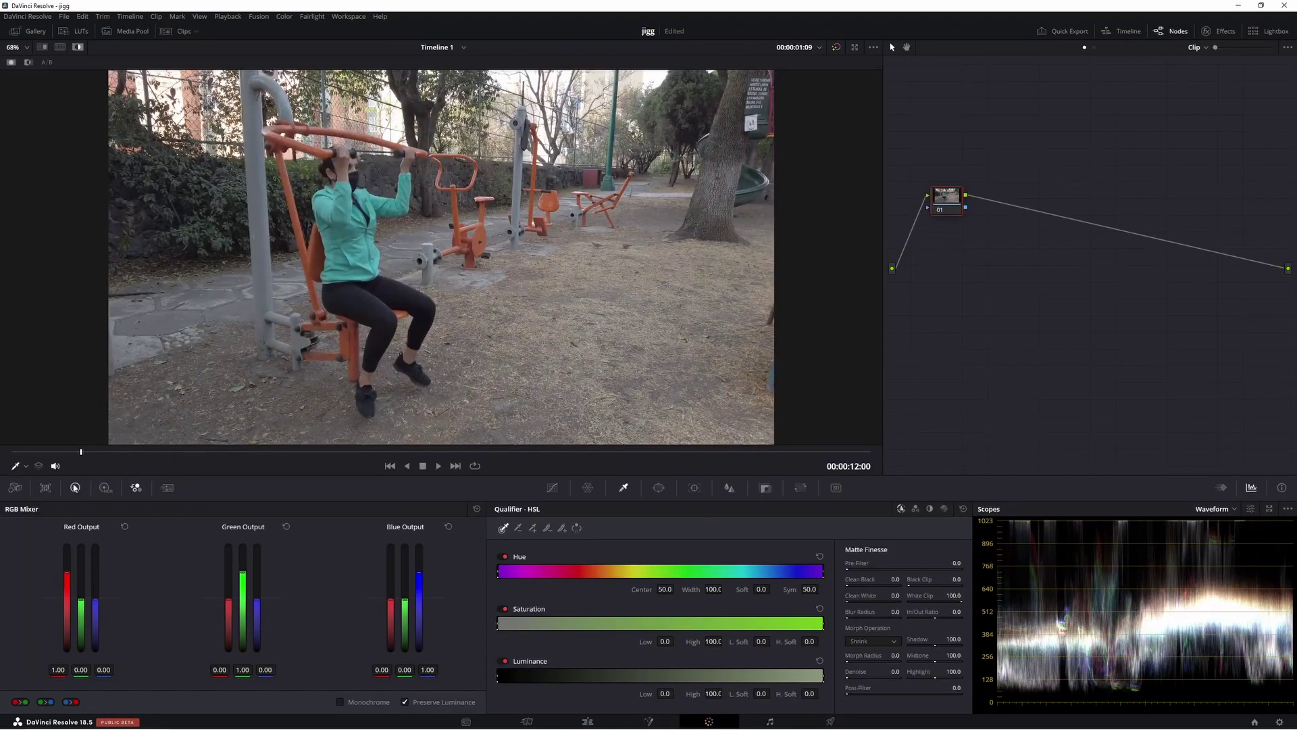
{"action": "left_click", "coordinate": [76, 488]}
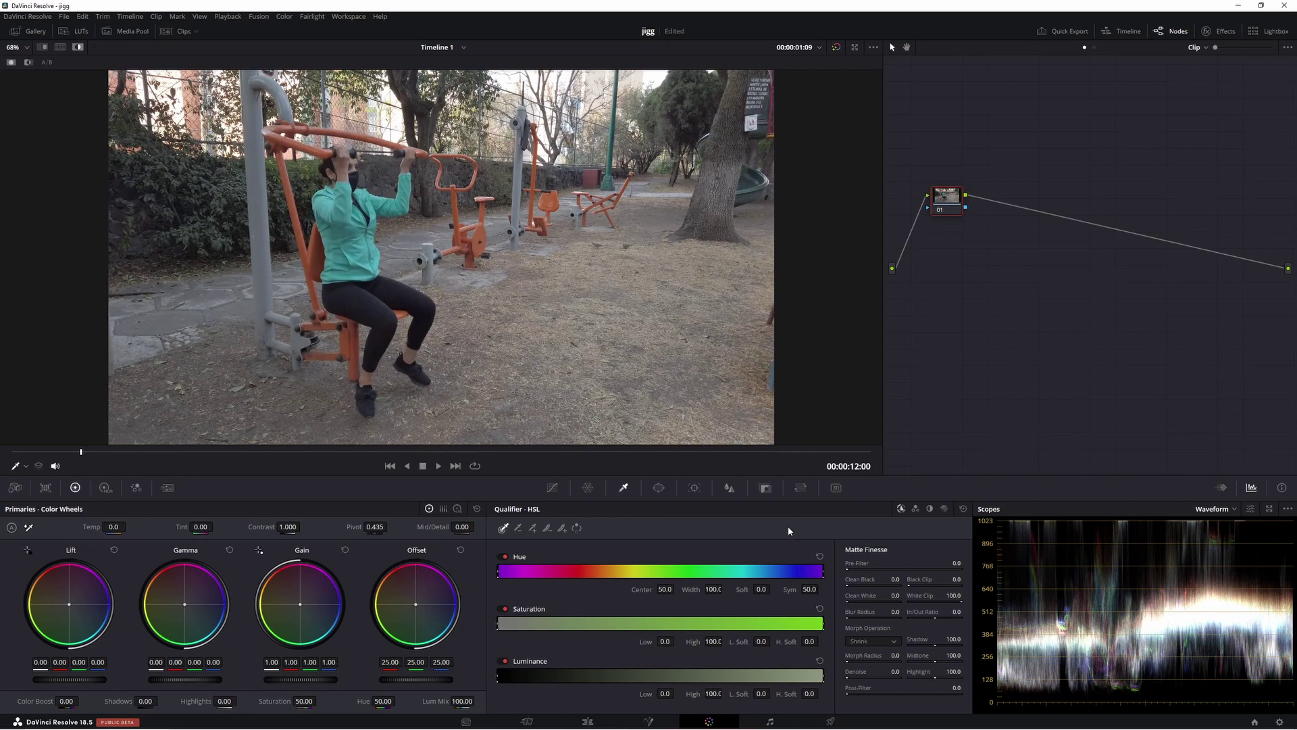
{"action": "key", "text": "alt+s"}
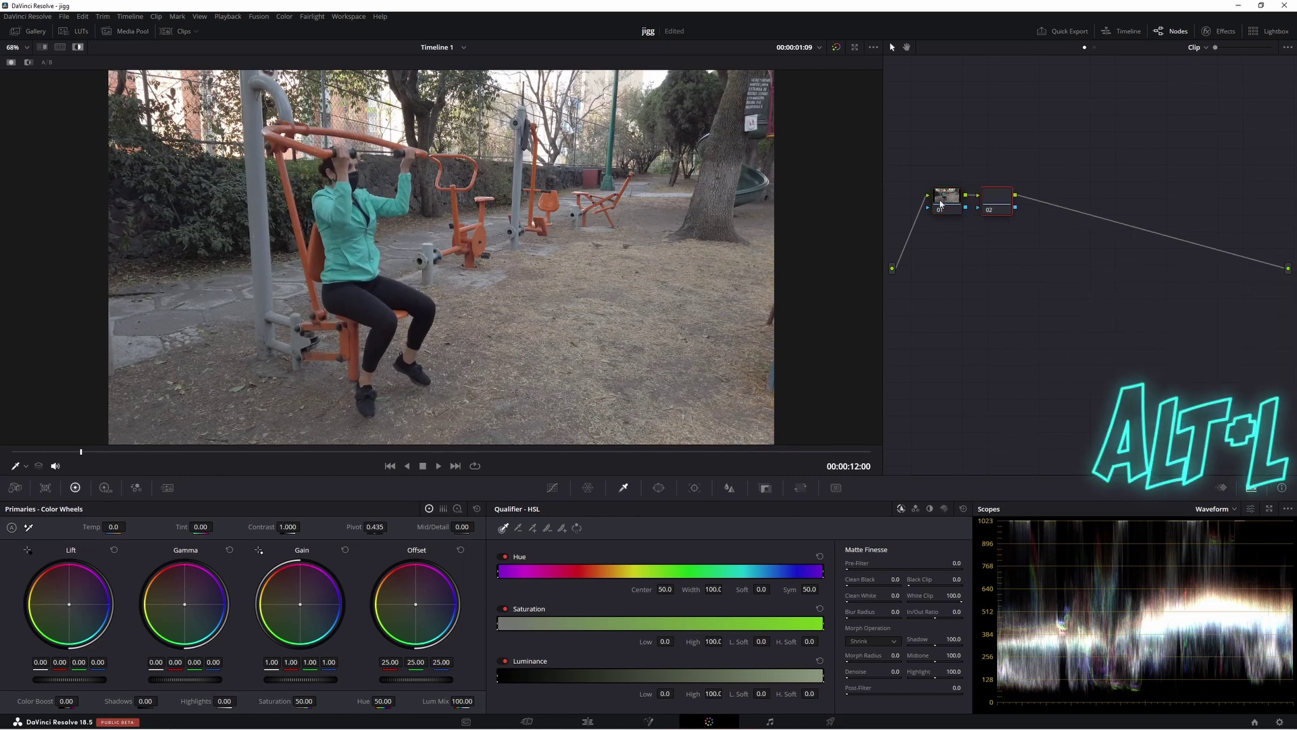
{"action": "key", "text": "alt+p"}
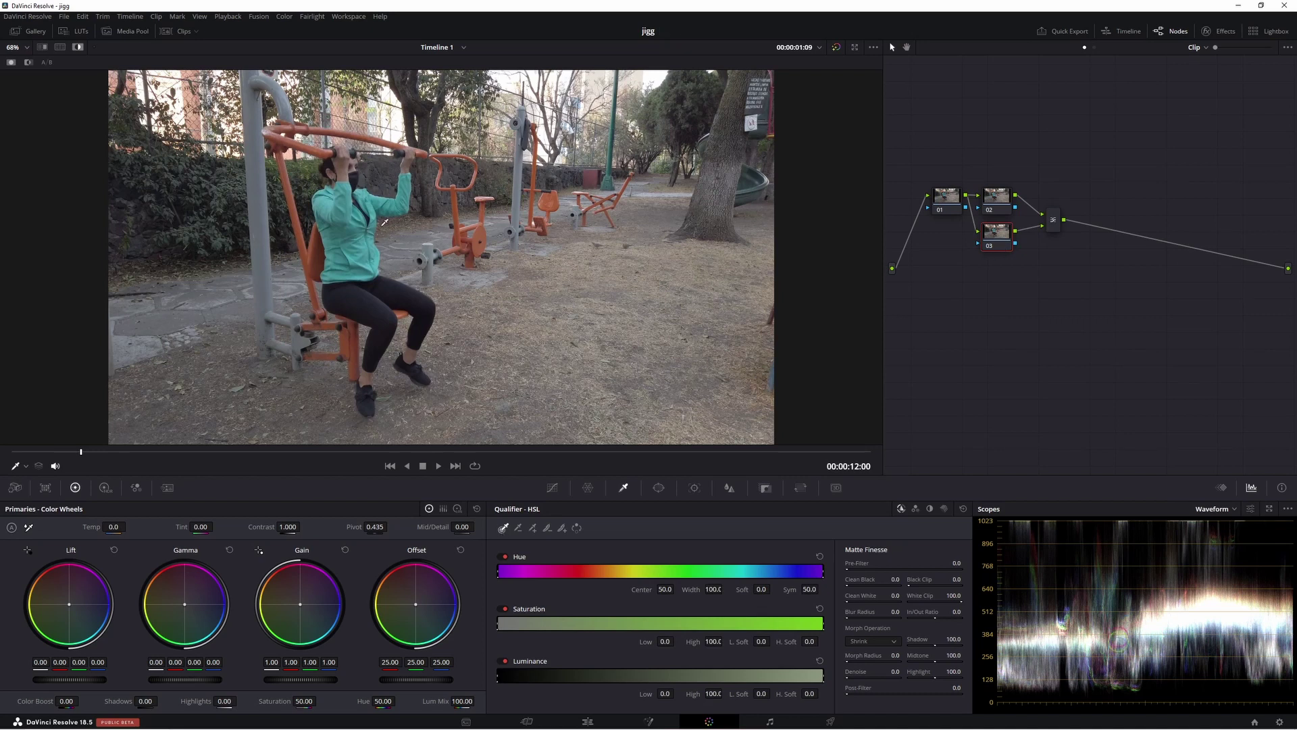
{"action": "left_click", "coordinate": [345, 247]}
{"action": "left_click", "coordinate": [345, 247]}
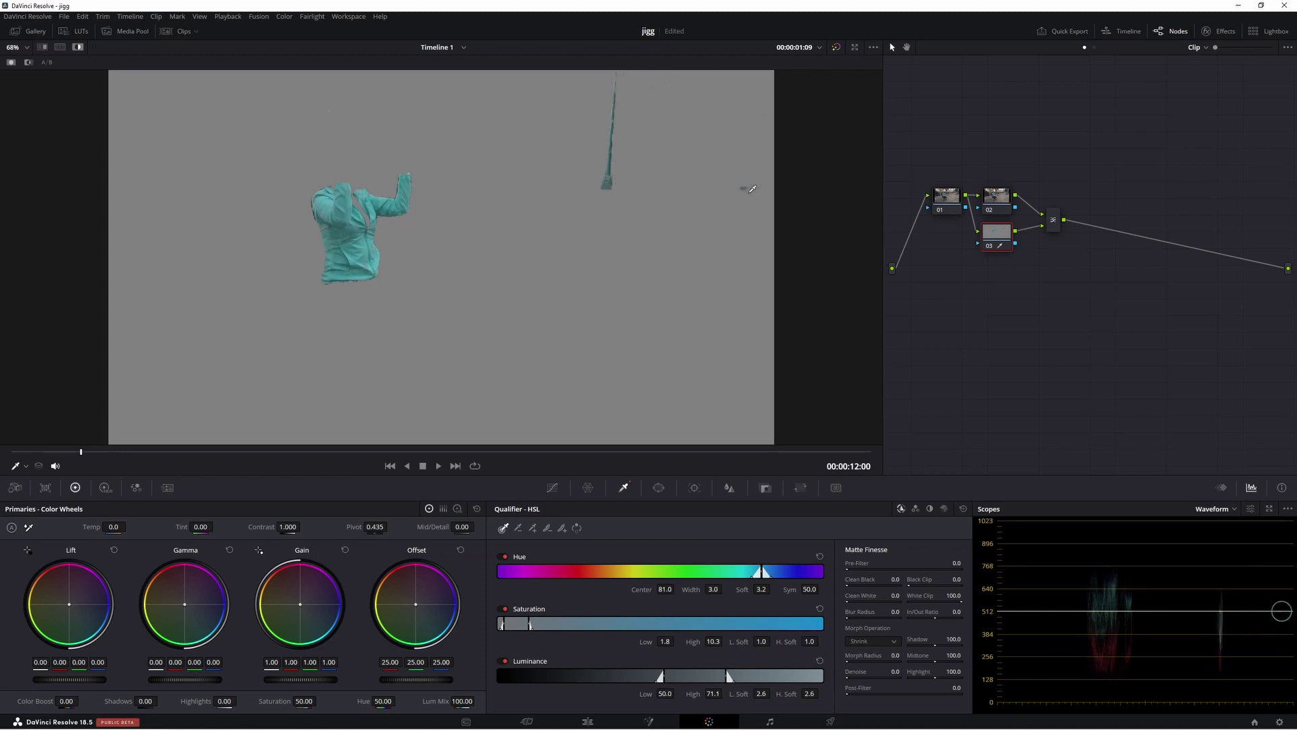
Step: Refine the jacket matte's saturation, luminance and hue ranges and set Post-Filter to 0
{"action": "left_click", "coordinate": [78, 47]}
{"action": "left_click", "coordinate": [79, 47]}
{"action": "left_click_drag", "start_coordinate": [515, 623], "coordinate": [520, 623]}
{"action": "left_click_drag", "start_coordinate": [696, 678], "coordinate": [694, 677]}
{"action": "left_click_drag", "start_coordinate": [765, 573], "coordinate": [771, 573]}
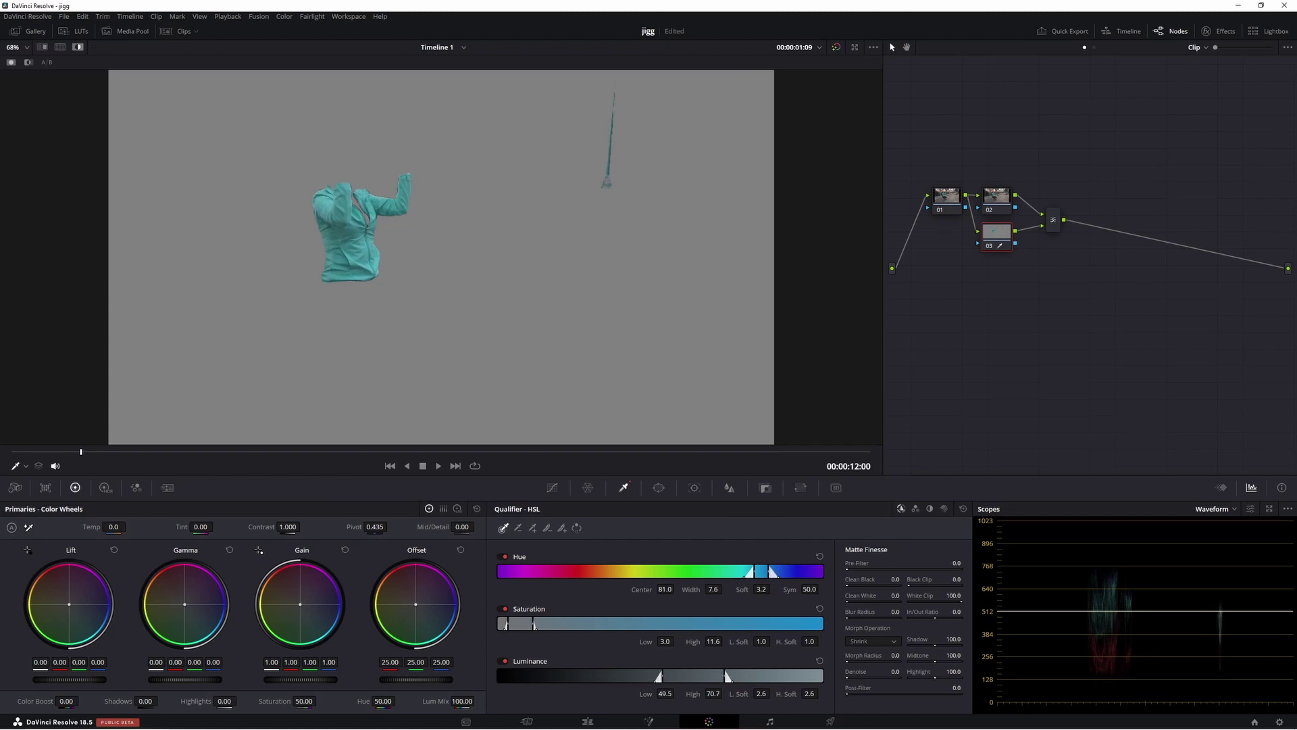
{"action": "left_click_drag", "start_coordinate": [850, 692], "coordinate": [845, 692]}
{"action": "left_click", "coordinate": [659, 487]}
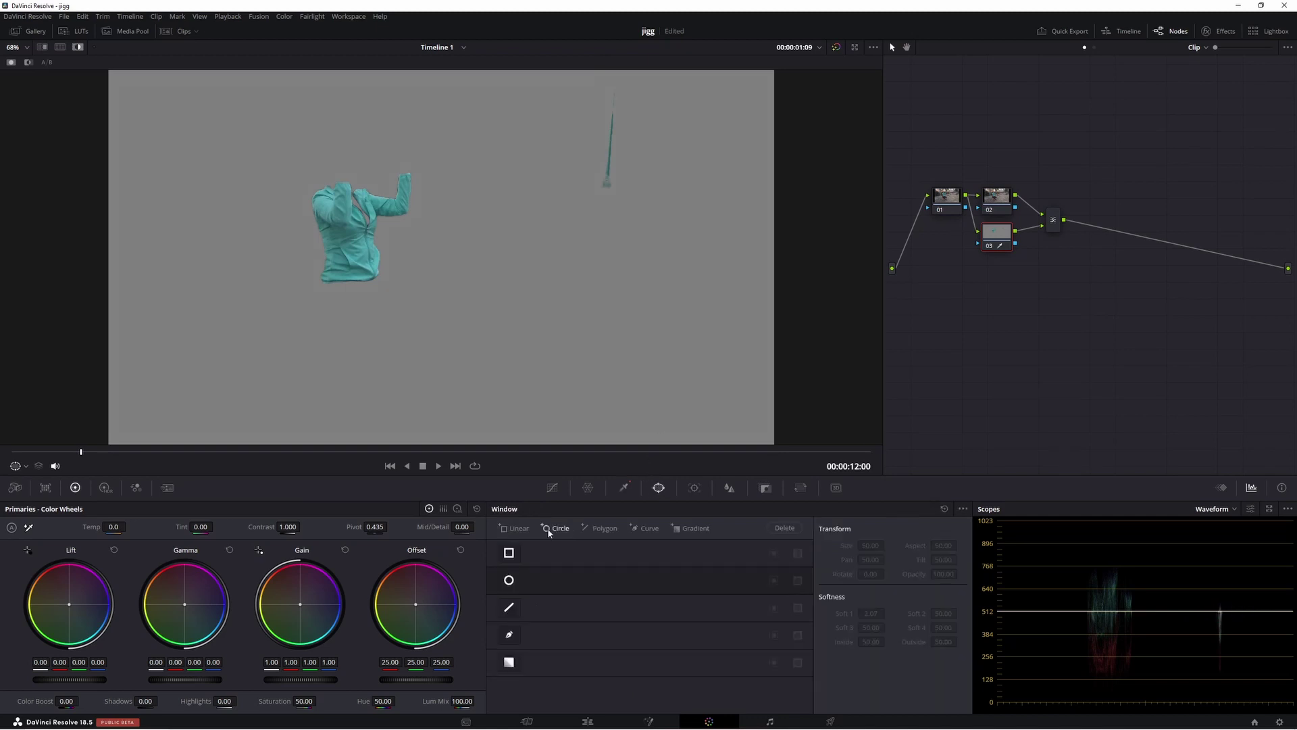
Step: Draw an inverted curve mask around the pole to exclude it from the jacket key
{"action": "left_click", "coordinate": [510, 635]}
{"action": "left_click", "coordinate": [599, 146]}
{"action": "left_click", "coordinate": [591, 192]}
{"action": "left_click", "coordinate": [608, 204]}
{"action": "left_click", "coordinate": [633, 170]}
{"action": "left_click", "coordinate": [629, 80]}
{"action": "left_click", "coordinate": [604, 83]}
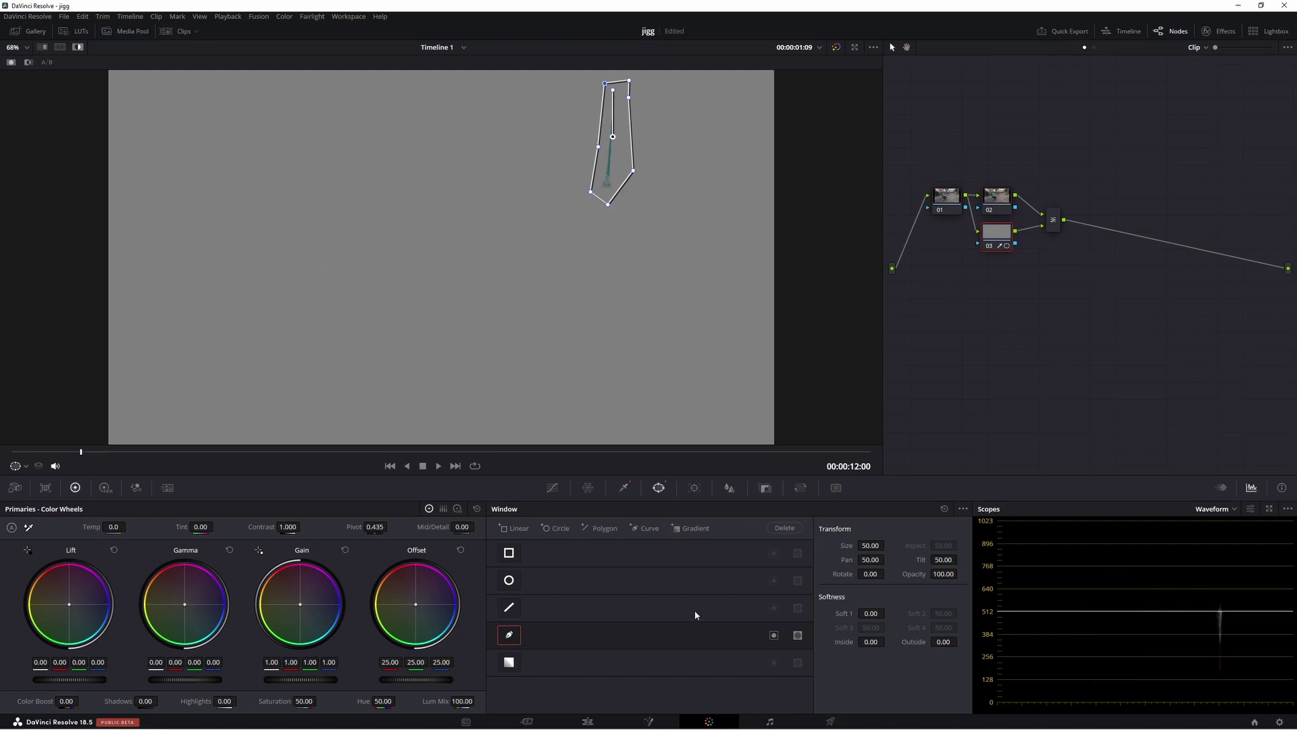
{"action": "left_click", "coordinate": [773, 636]}
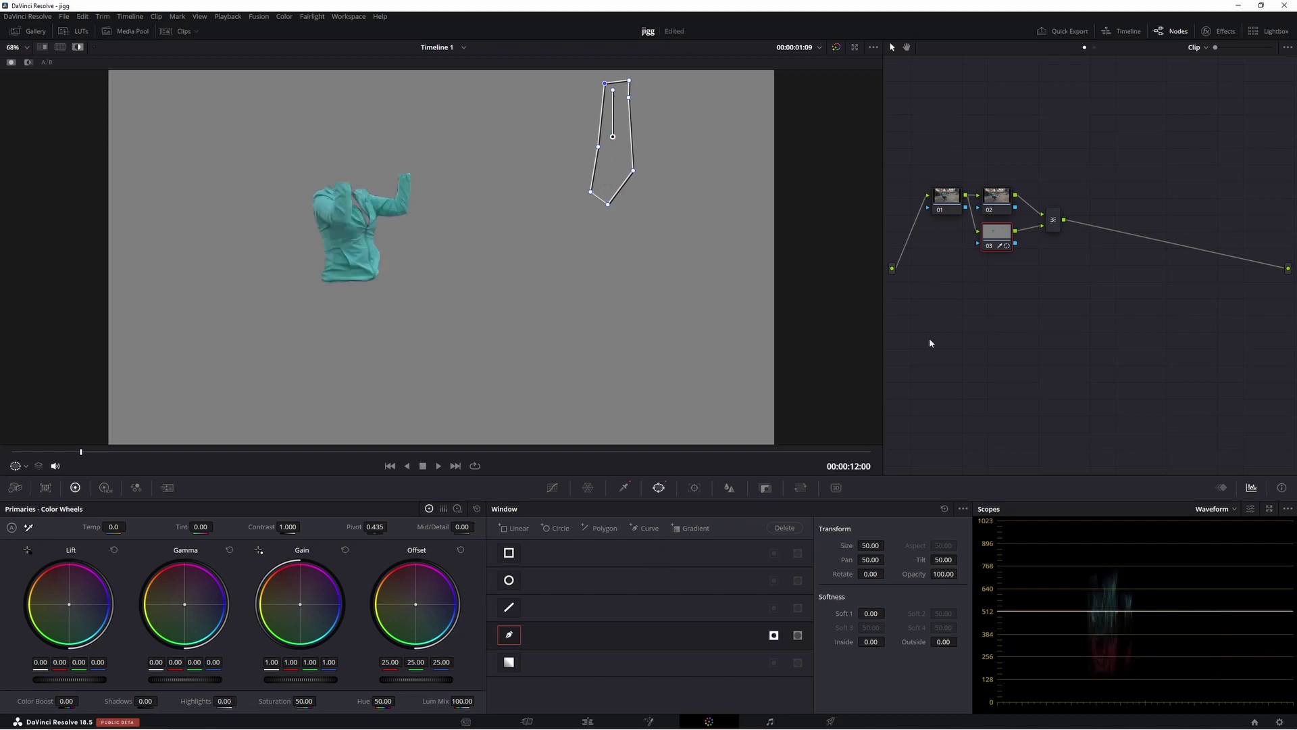
Step: Drop node 02 saturation to 0, then shift node 03's hue to green with lower gain
{"action": "left_click", "coordinate": [1005, 202]}
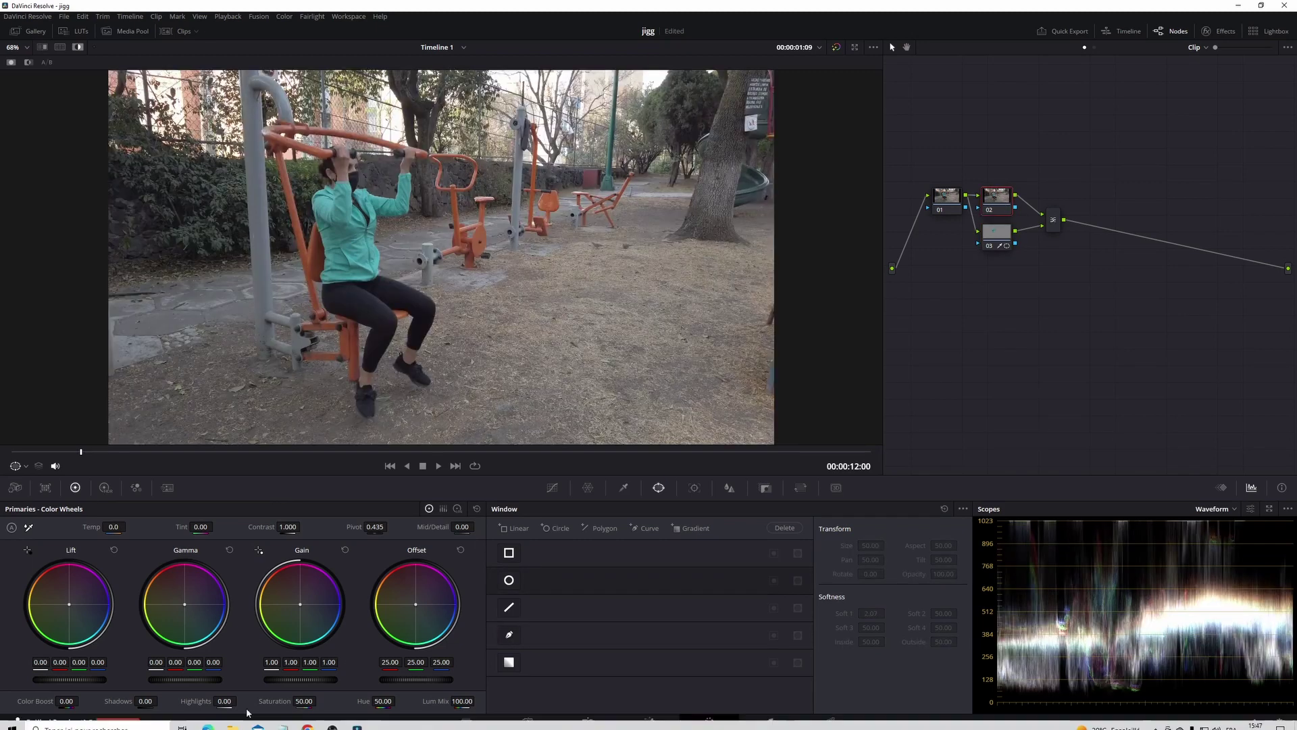
{"action": "left_click_drag", "start_coordinate": [304, 701], "coordinate": [319, 701]}
{"action": "left_click", "coordinate": [1000, 238]}
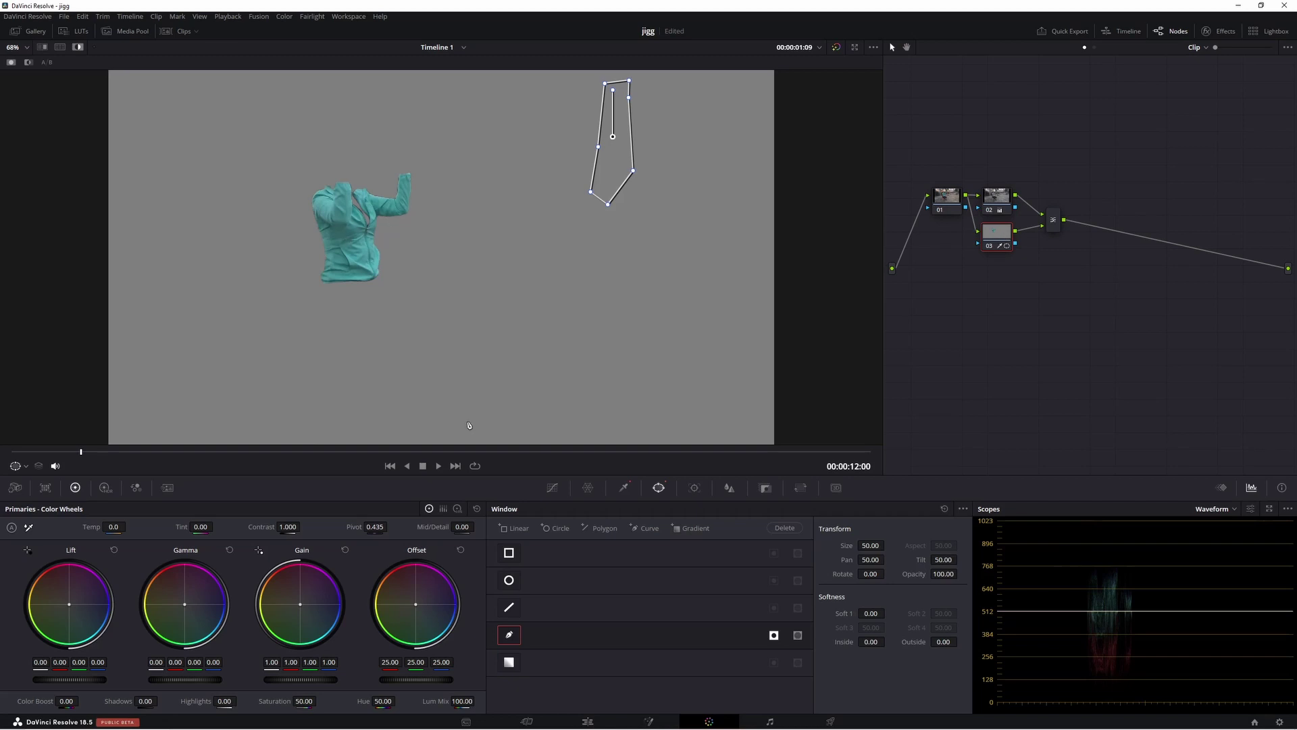
{"action": "left_click_drag", "start_coordinate": [382, 701], "coordinate": [398, 701]}
{"action": "left_click_drag", "start_coordinate": [300, 679], "coordinate": [287, 679]}
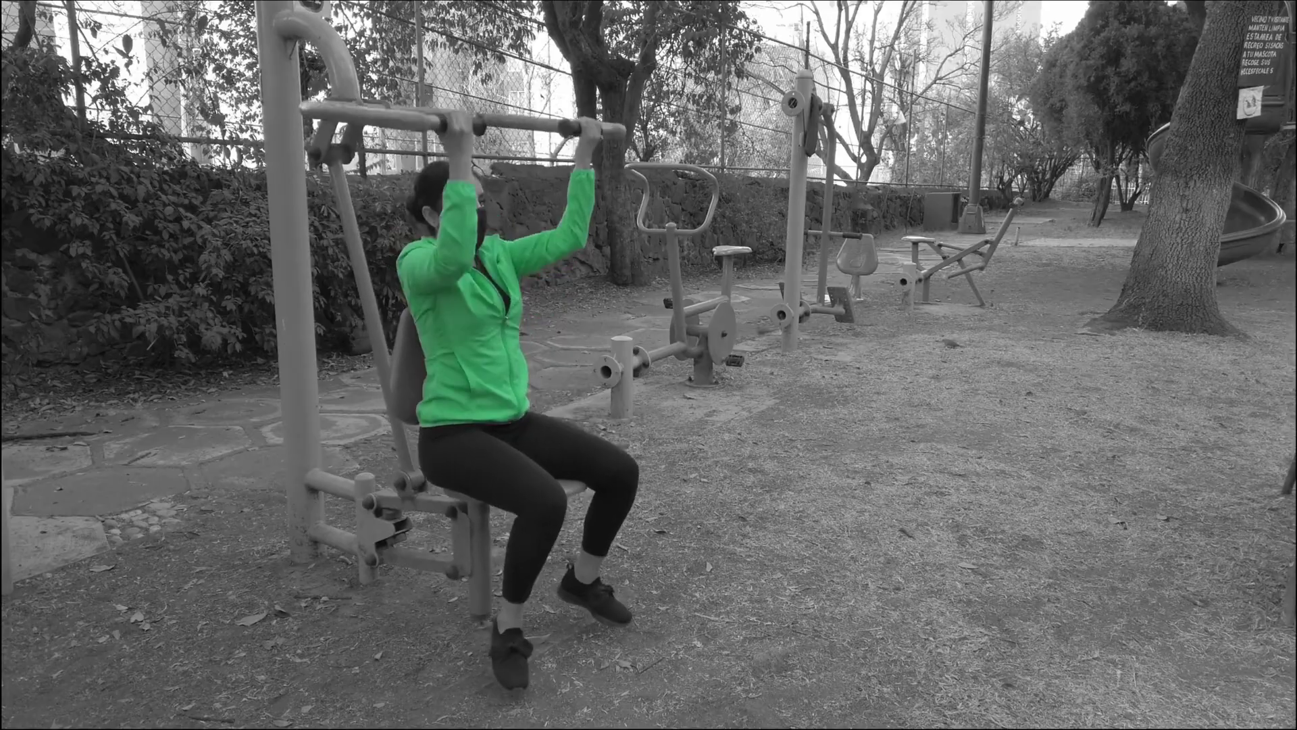
Step: Leave full screen and play the timeline to stop on the helicopter clip
{"action": "key", "text": "Escape"}
{"action": "key", "text": "space"}
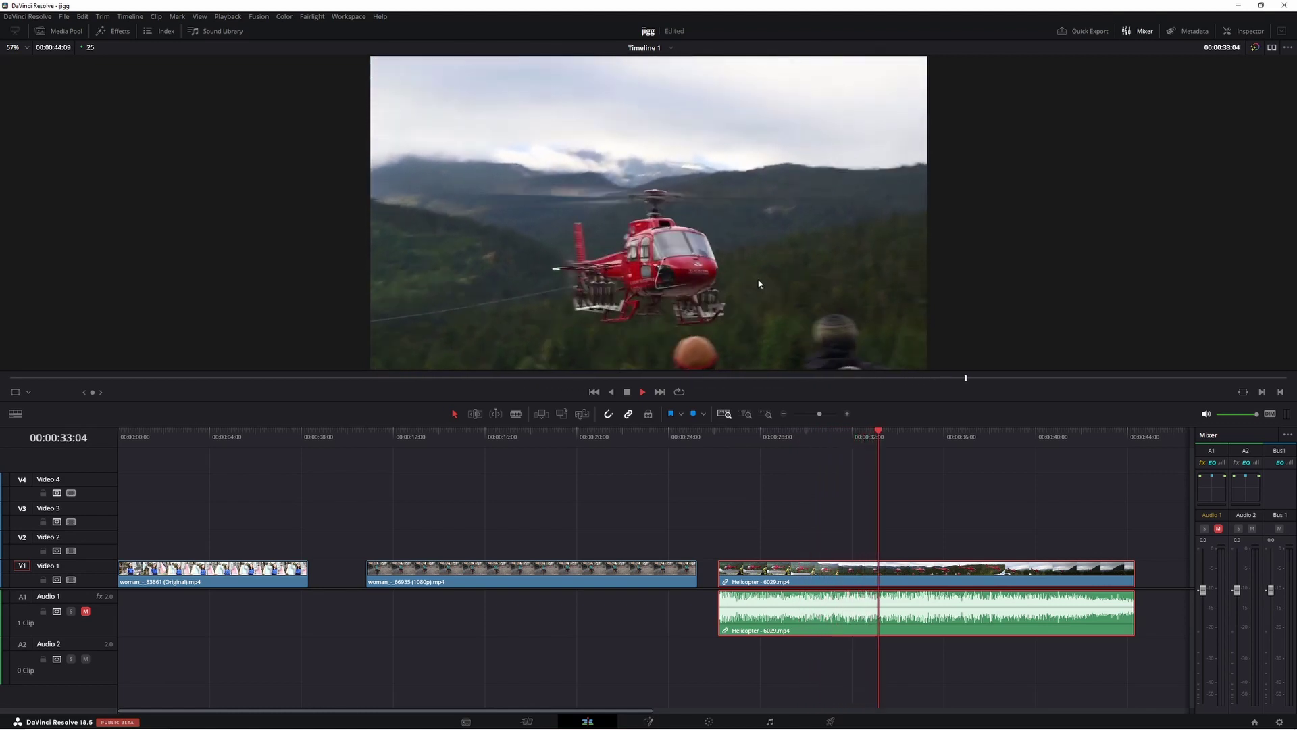
{"action": "left_click", "coordinate": [758, 434]}
Step: On the Color page add serial node 02 and parallel node 03 to the helicopter clip
{"action": "left_click", "coordinate": [709, 721]}
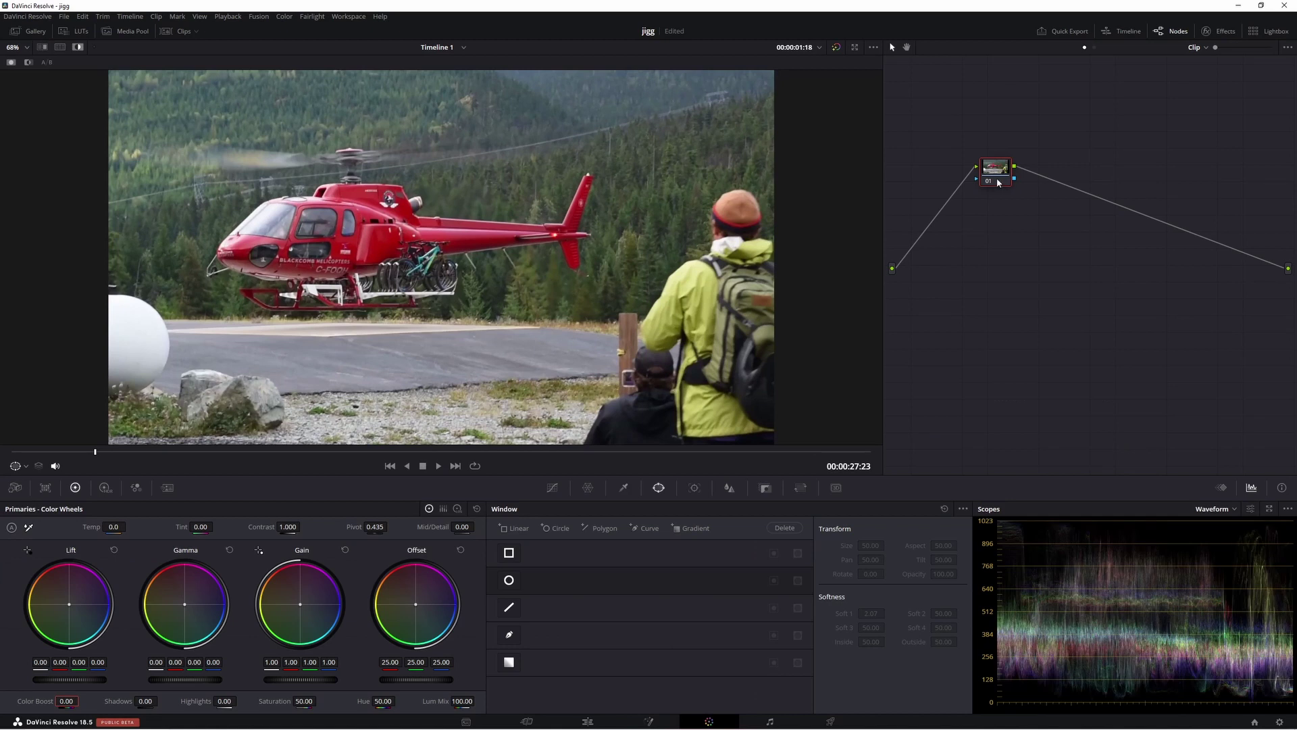
{"action": "key", "text": "alt+s"}
{"action": "key", "text": "alt+p"}
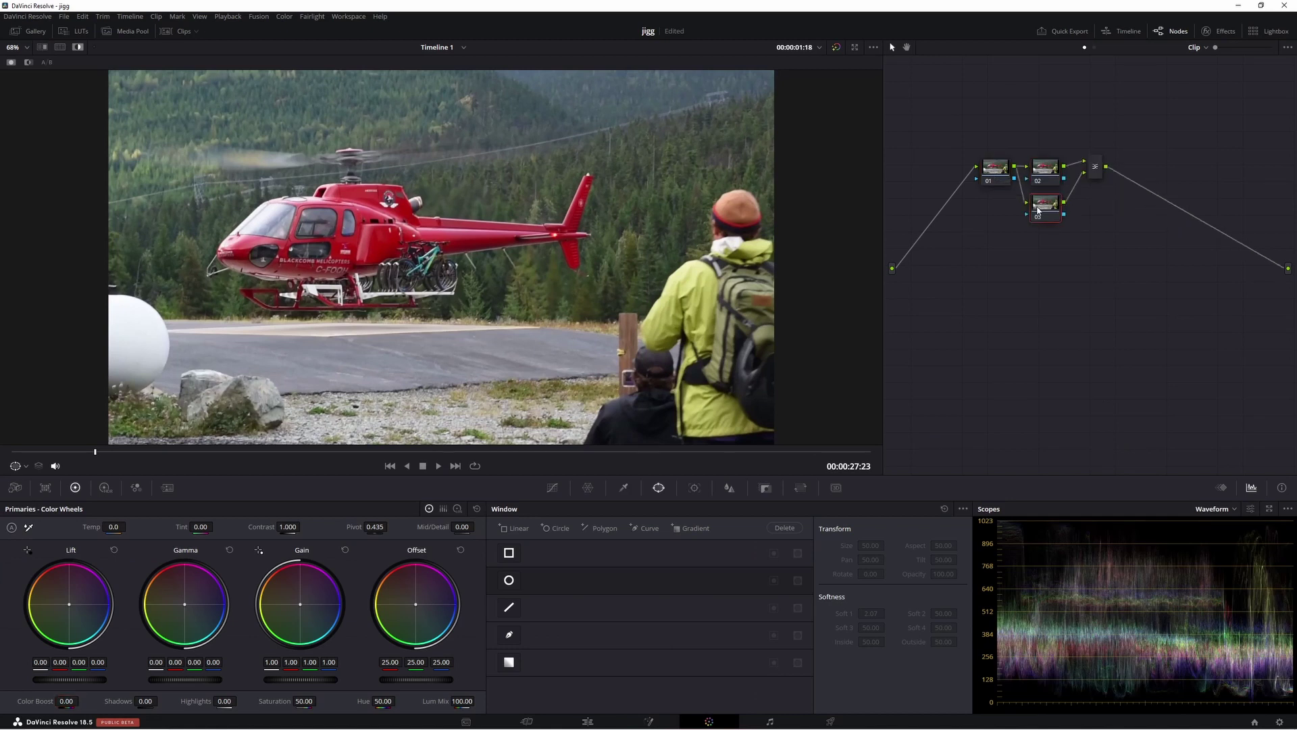
Step: Key the red helicopter with the qualifier, adding more red areas from a later frame
{"action": "left_click", "coordinate": [624, 487]}
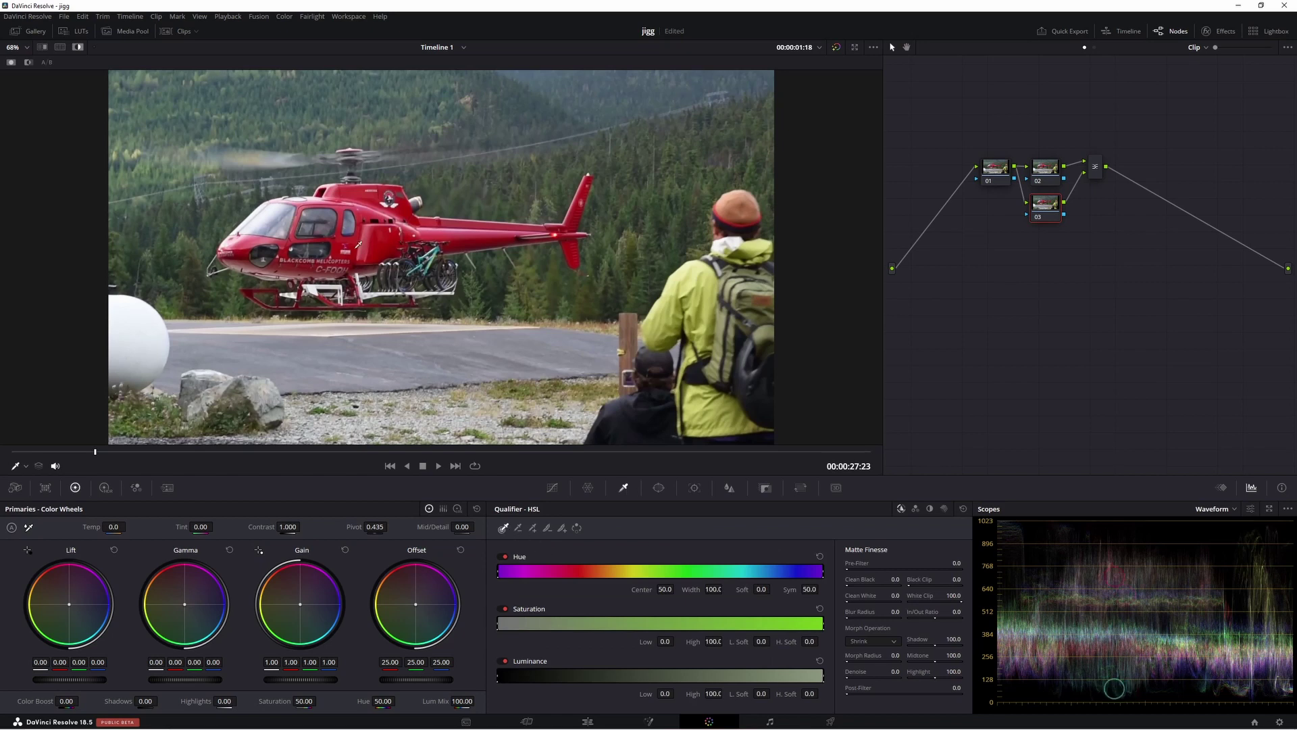
{"action": "left_click", "coordinate": [486, 230]}
{"action": "left_click_drag", "start_coordinate": [486, 231], "coordinate": [472, 234]}
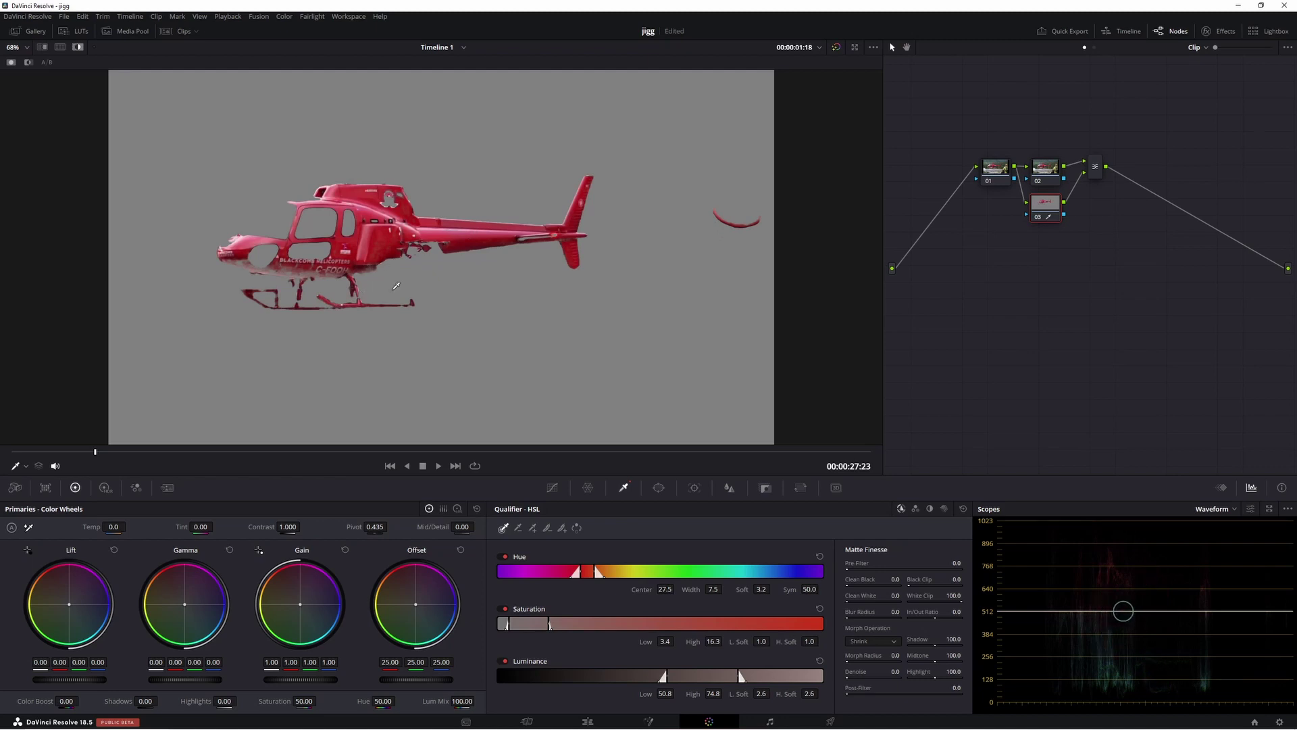
{"action": "left_click_drag", "start_coordinate": [96, 452], "coordinate": [123, 451]}
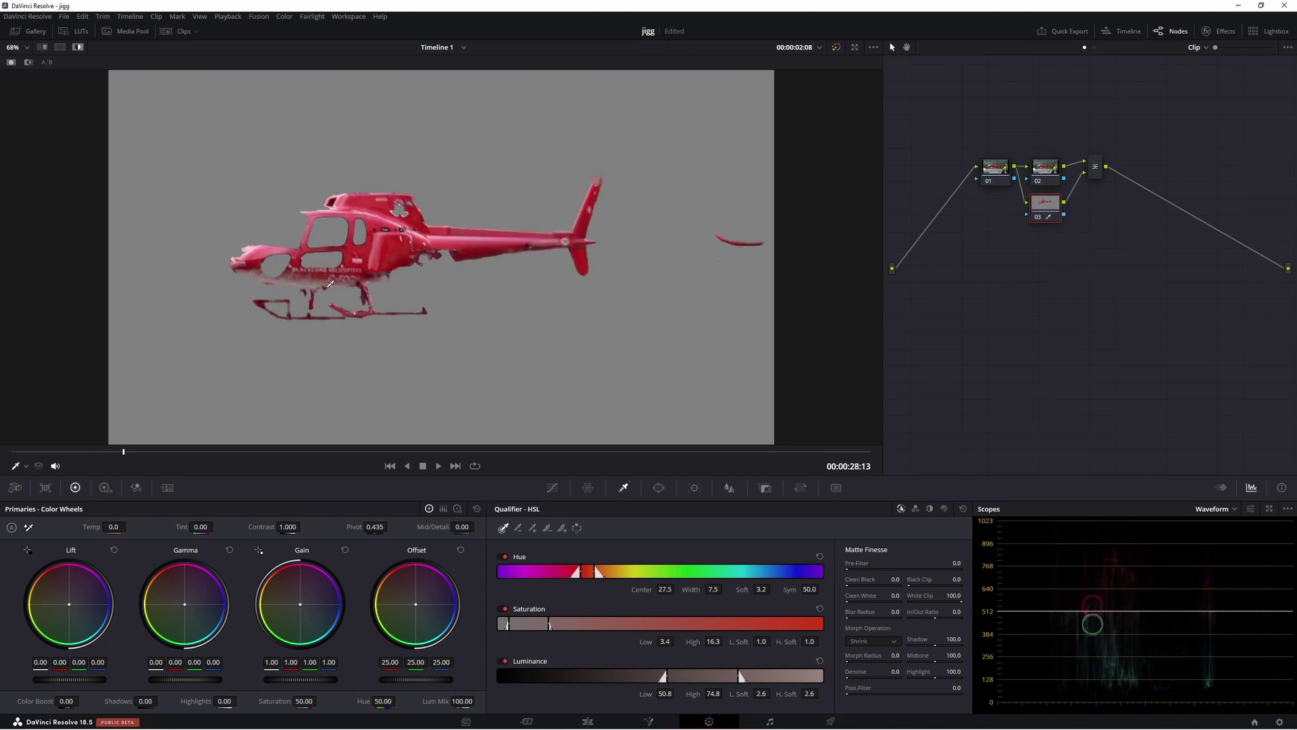
{"action": "left_click", "coordinate": [533, 527]}
{"action": "left_click", "coordinate": [305, 279]}
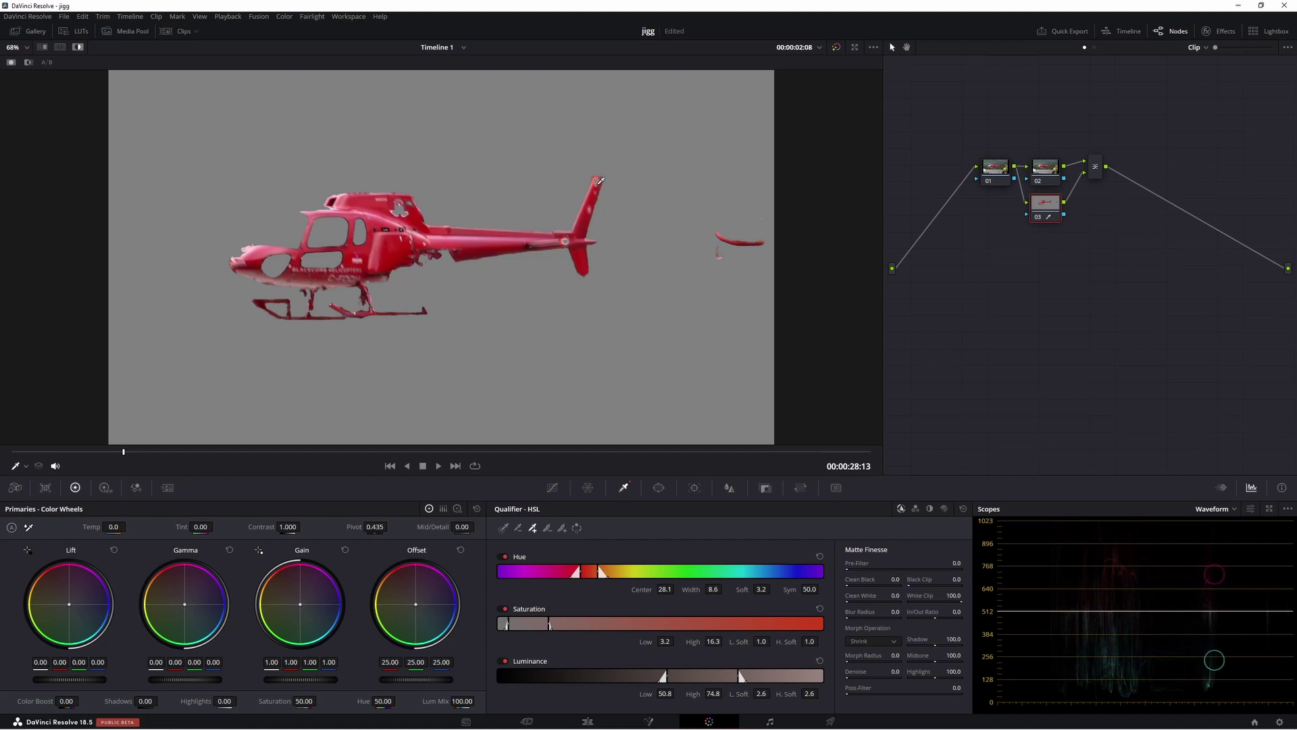
{"action": "key", "text": "shift+alt+semicolon"}
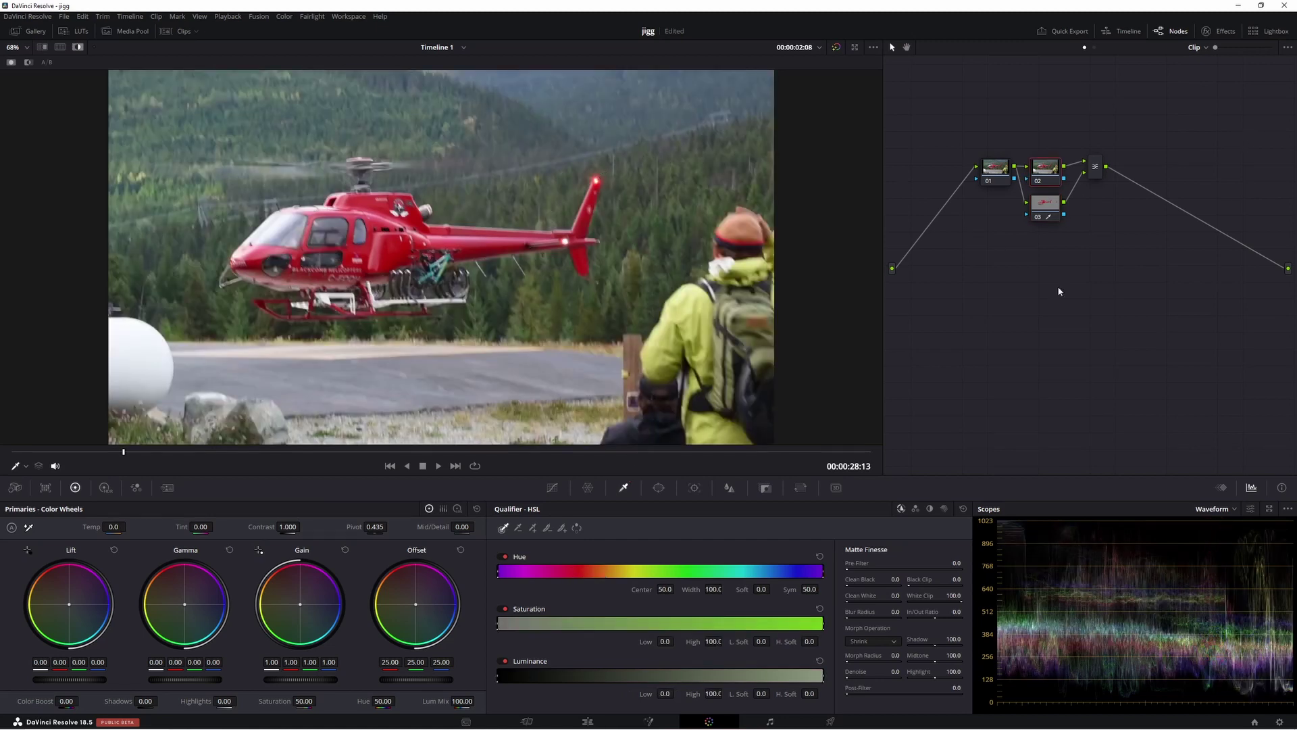
Step: Tighten node 03's qualifier to isolate the red helicopter, then set Hue to 5.80 to turn it green
{"action": "left_click", "coordinate": [1041, 206]}
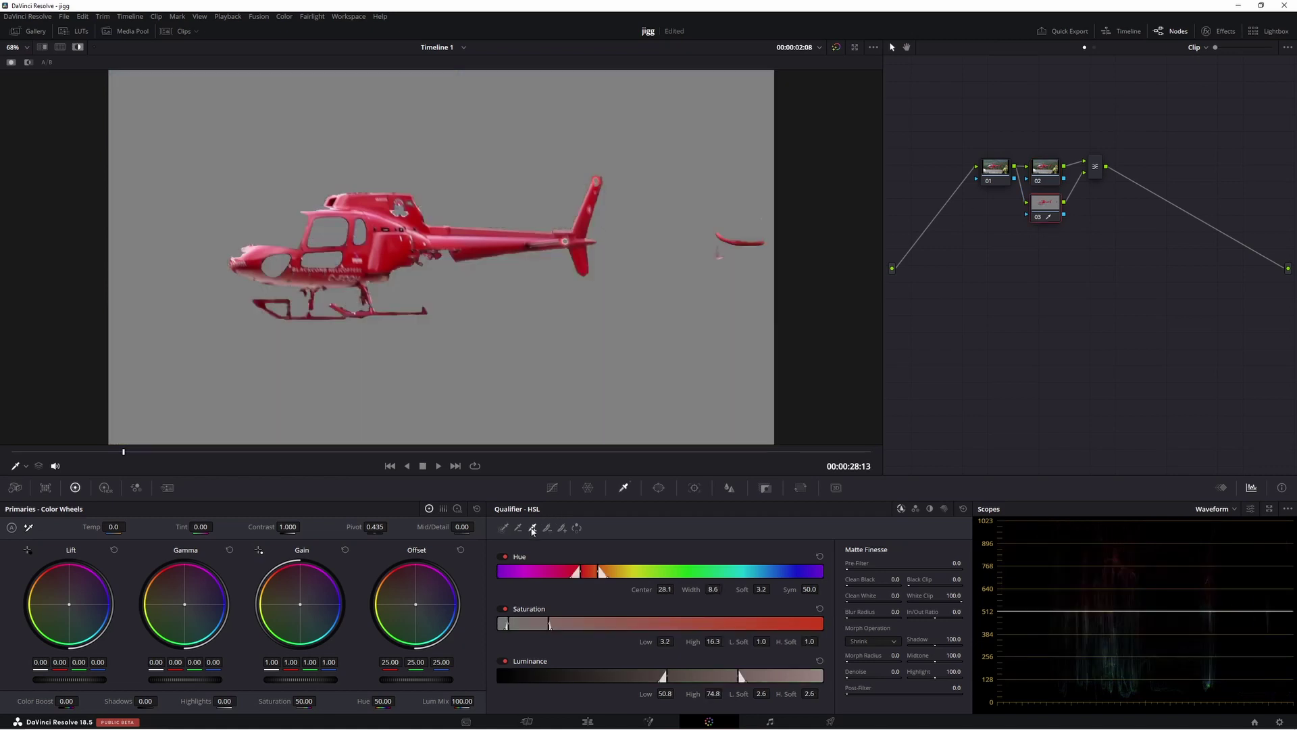
{"action": "left_click", "coordinate": [567, 238]}
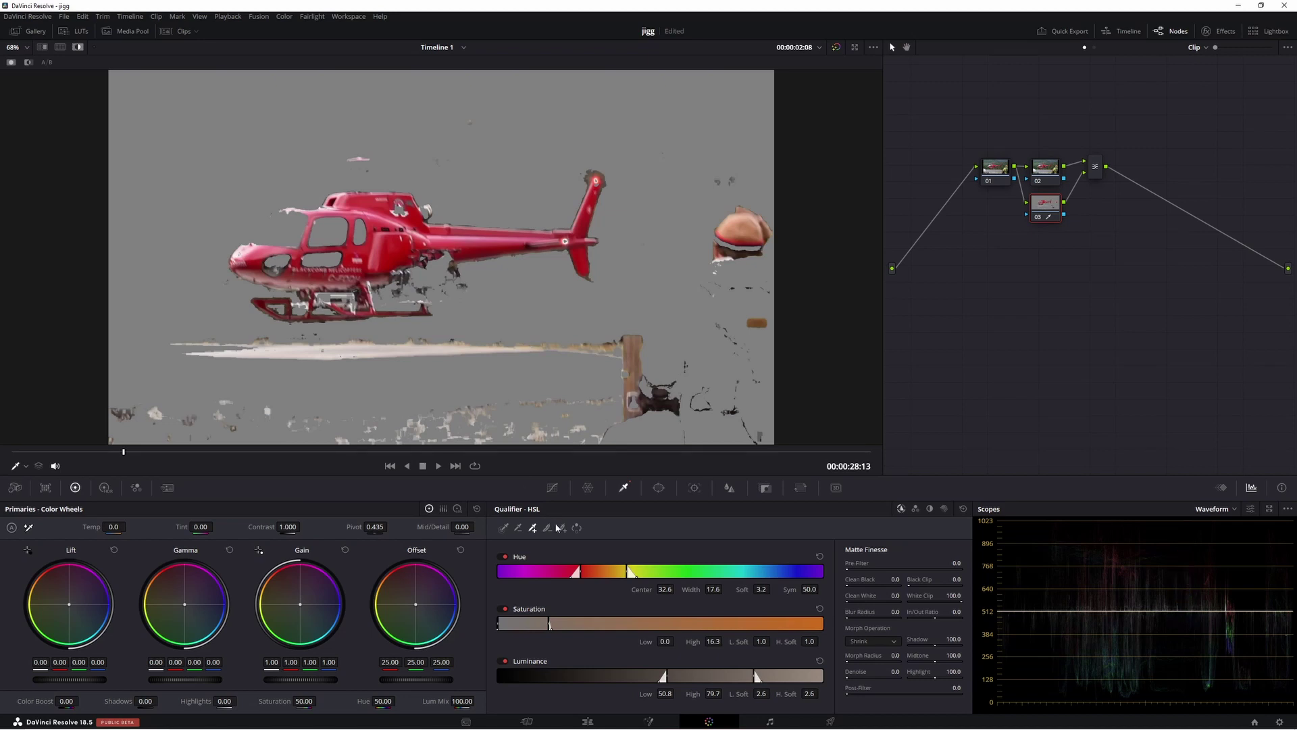
{"action": "left_click", "coordinate": [339, 244]}
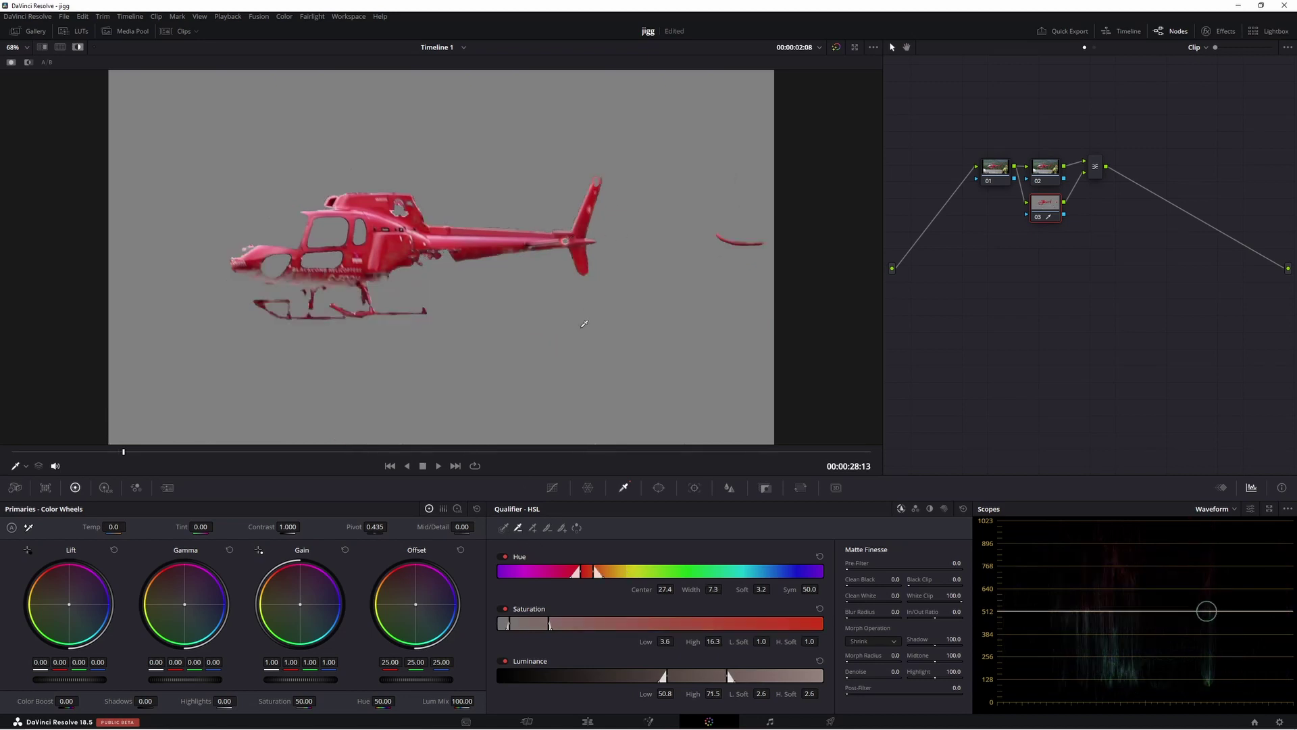
{"action": "left_click", "coordinate": [294, 270]}
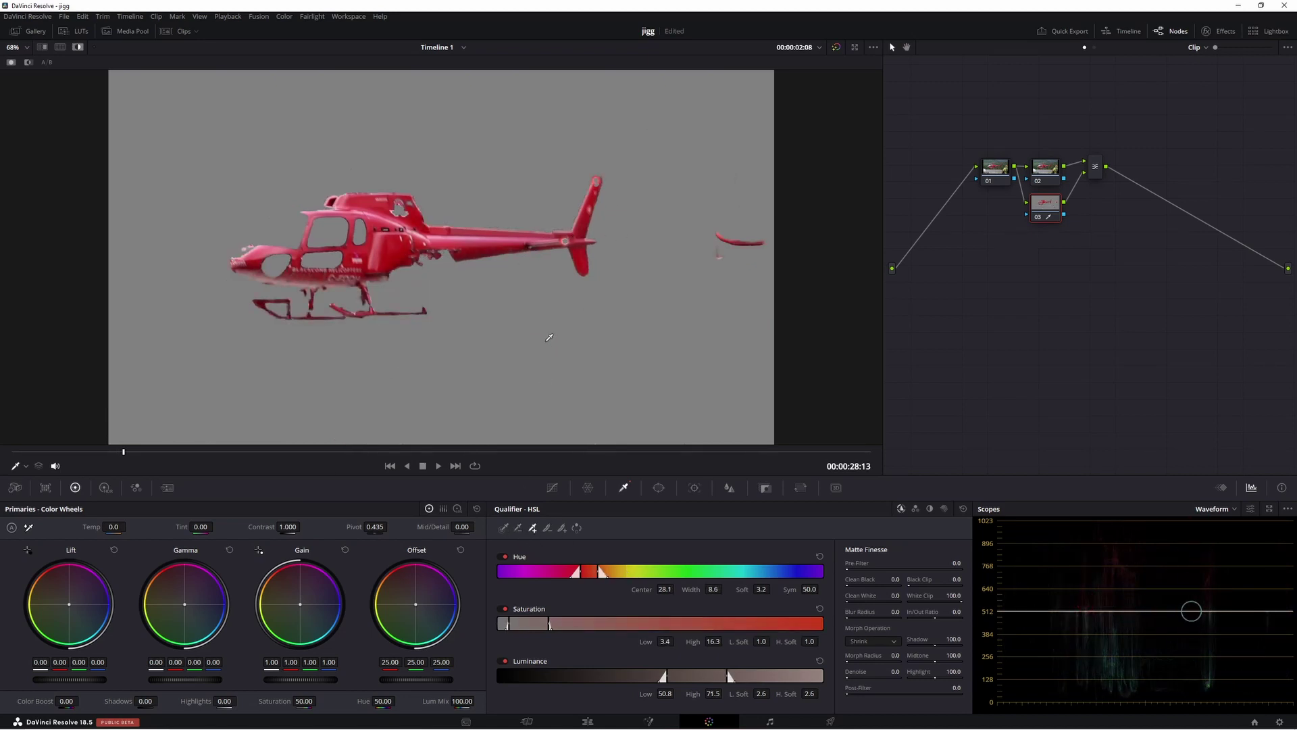
{"action": "left_click_drag", "start_coordinate": [590, 574], "coordinate": [591, 575]}
{"action": "left_click_drag", "start_coordinate": [528, 626], "coordinate": [527, 627]}
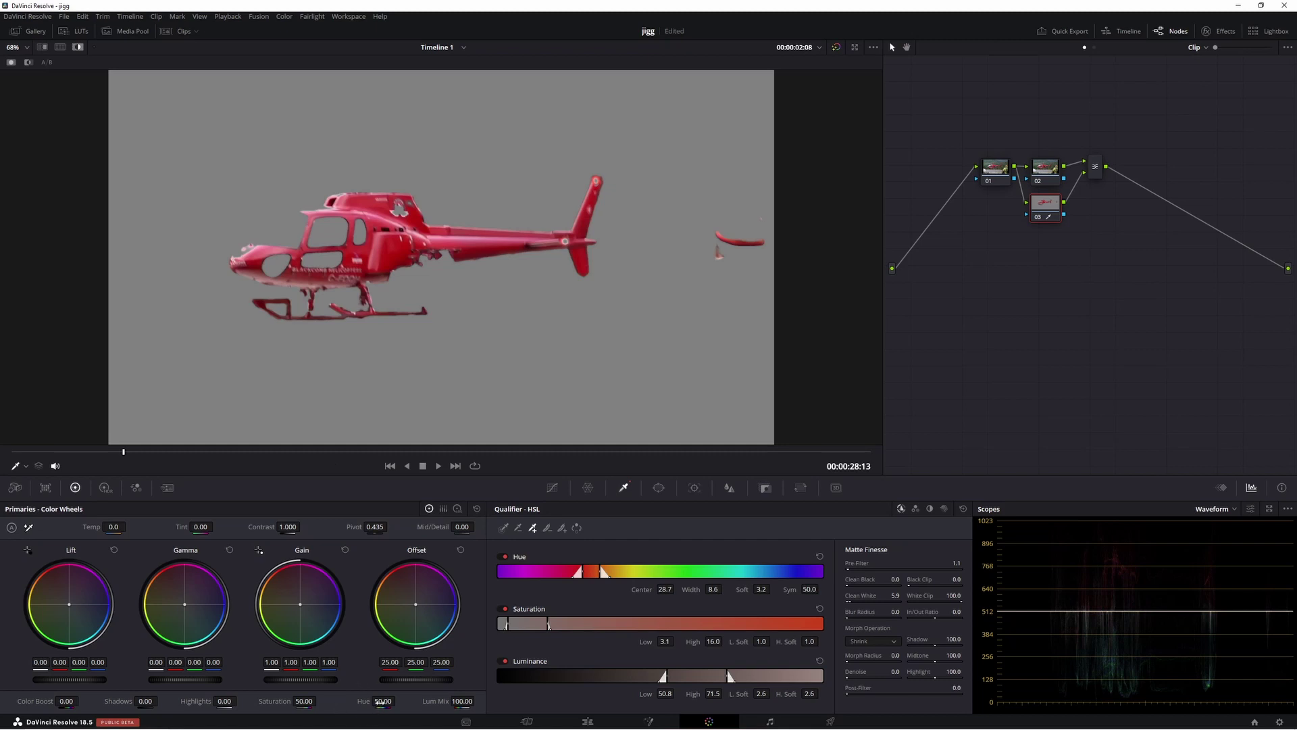
{"action": "mouse_move", "coordinate": [383, 700]}
{"action": "left_mouse_down"}
{"action": "mouse_move", "coordinate": [365, 701]}
{"action": "mouse_move", "coordinate": [379, 701]}
{"action": "left_mouse_up"}
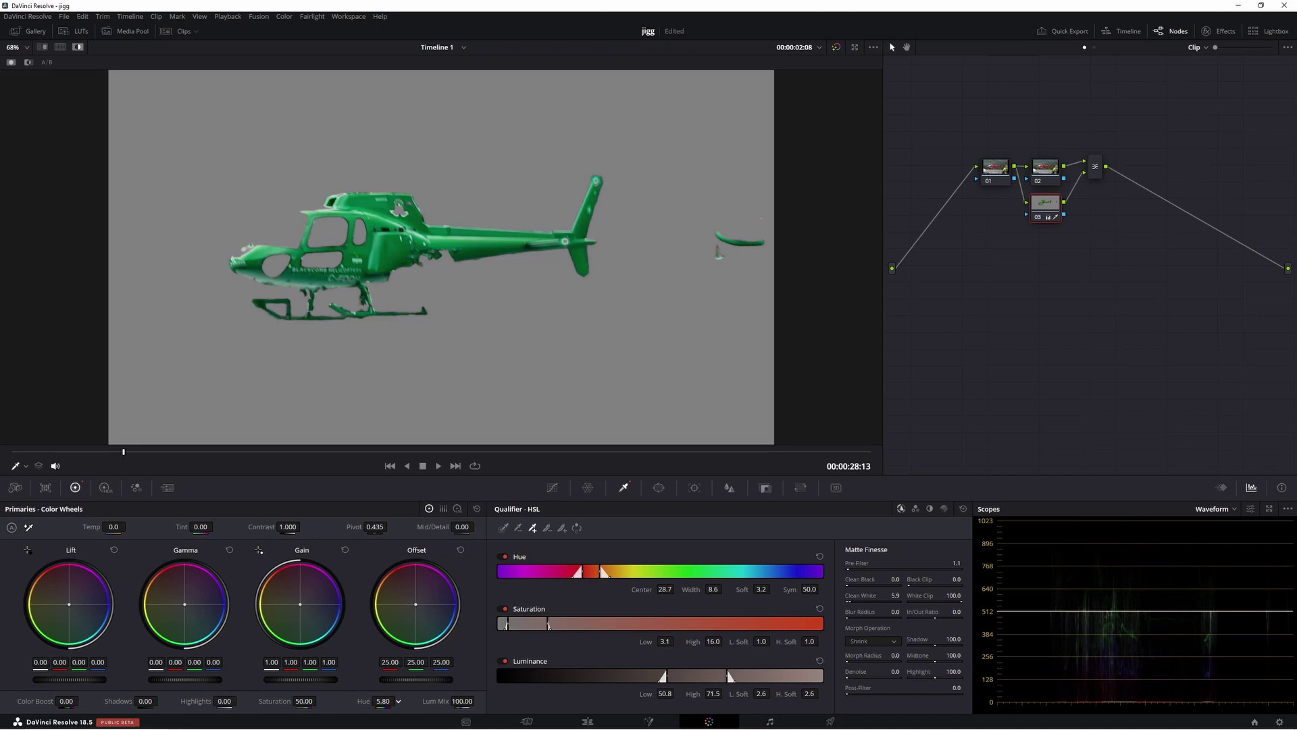
Step: Set Color Boost to -95.50 for a muted olive helicopter, review through 00:00:27:20, and show the Window palette
{"action": "left_click_drag", "start_coordinate": [67, 700], "coordinate": [82, 701]}
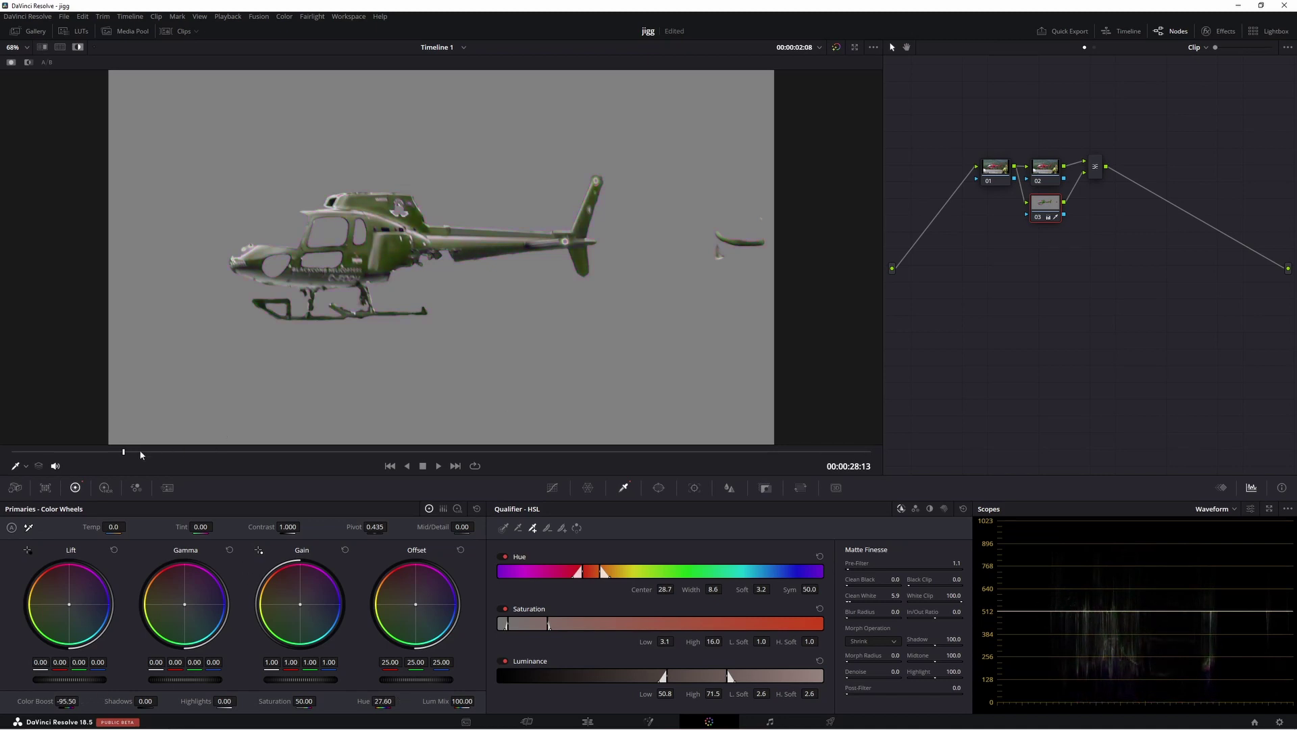
{"action": "left_click_drag", "start_coordinate": [87, 454], "coordinate": [289, 468]}
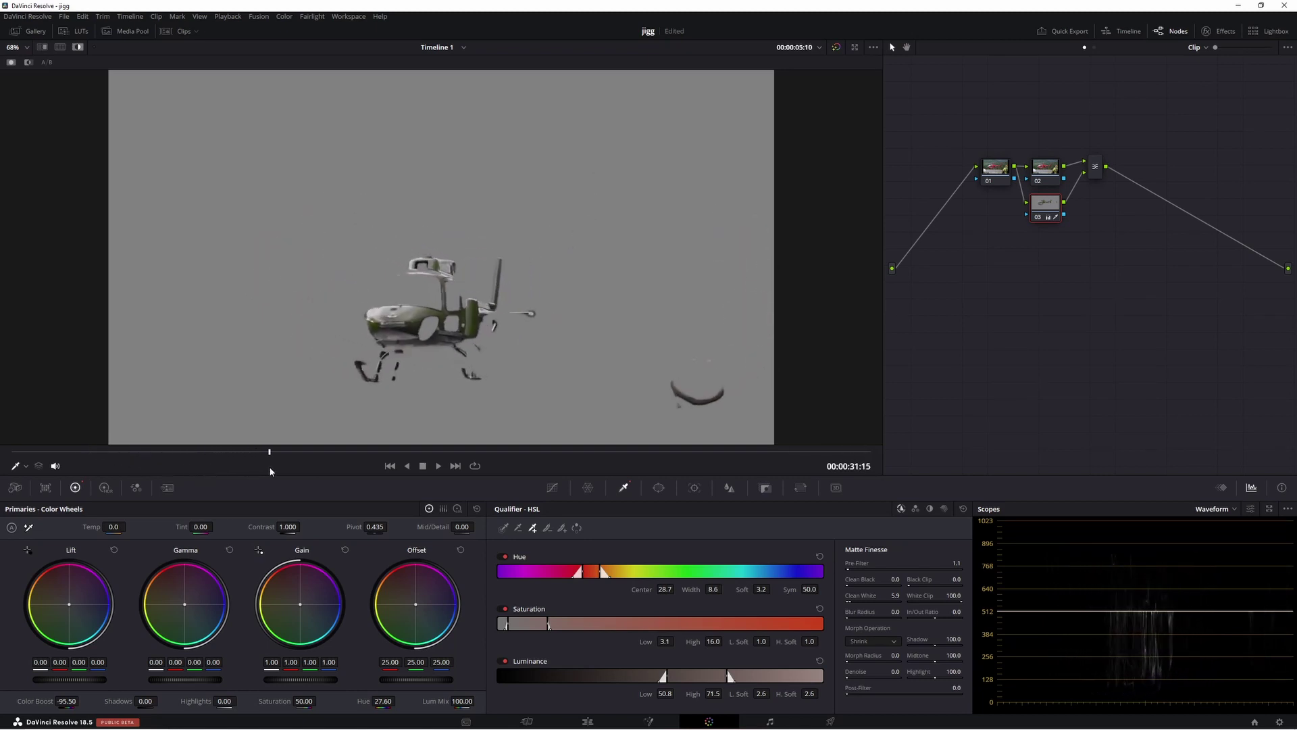
{"action": "left_click_drag", "start_coordinate": [289, 464], "coordinate": [440, 462]}
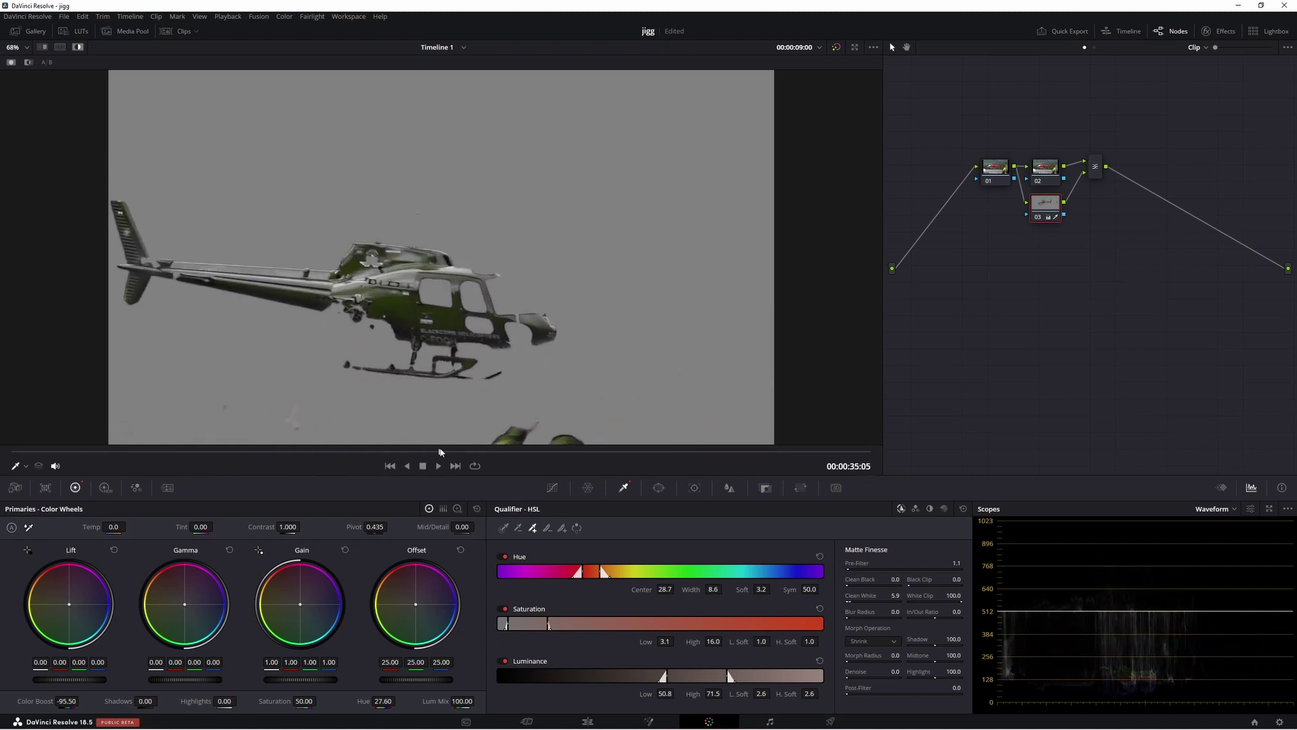
{"action": "left_click", "coordinate": [658, 488]}
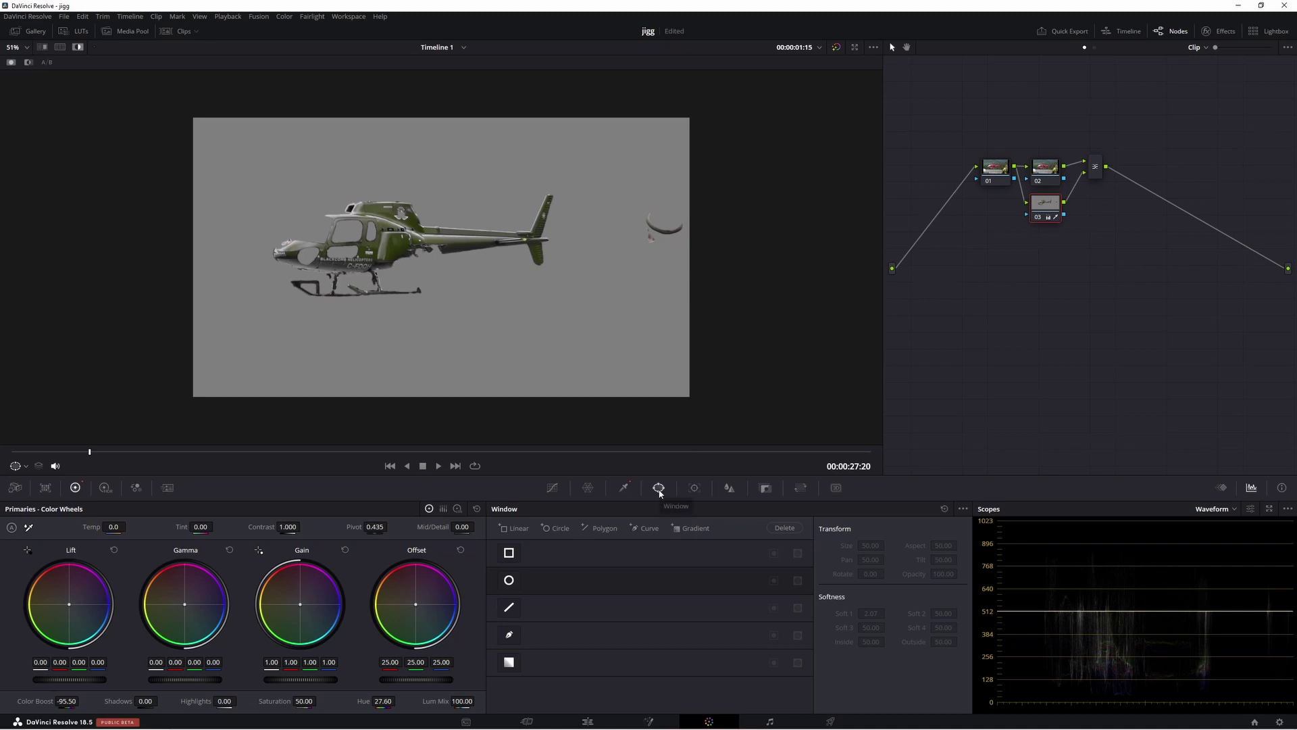
Step: Draw a closed Curve window shape around the lower part of the frame
{"action": "left_click", "coordinate": [509, 635]}
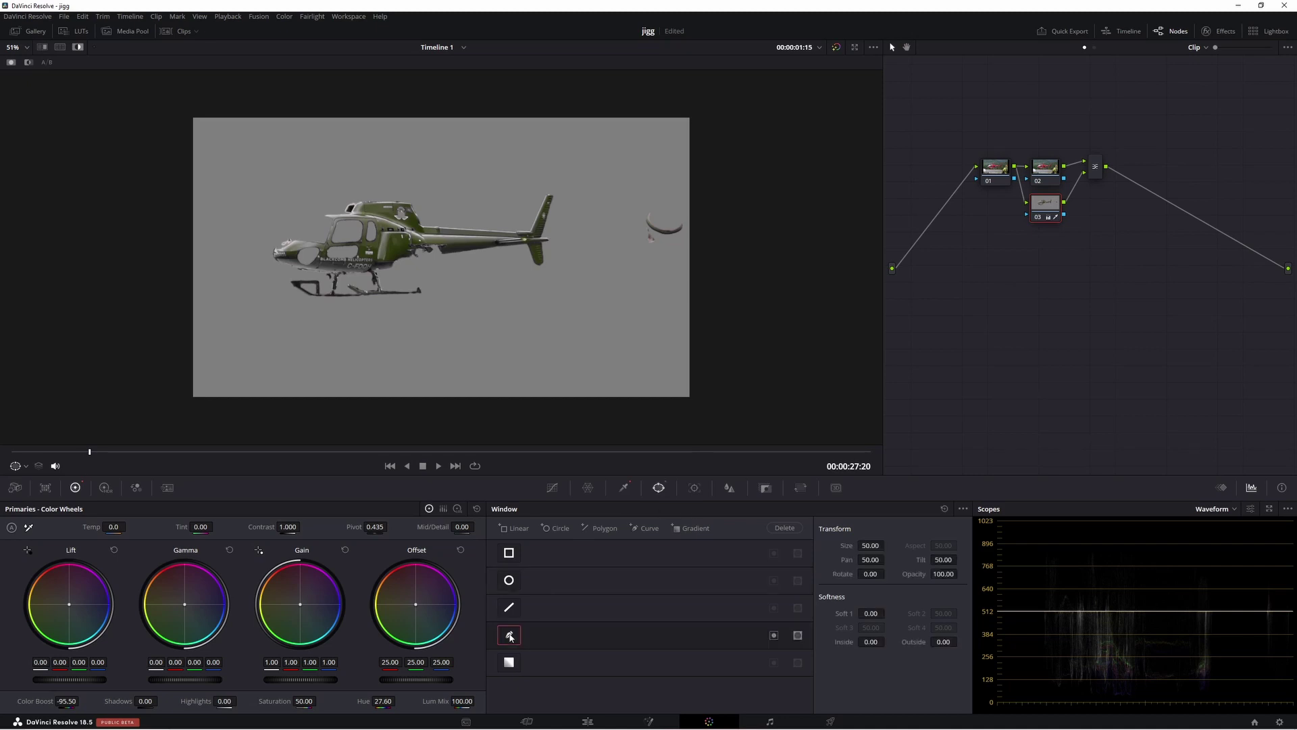
{"action": "left_click", "coordinate": [182, 411]}
{"action": "left_click", "coordinate": [176, 352]}
{"action": "left_click", "coordinate": [591, 348]}
{"action": "left_click", "coordinate": [647, 210]}
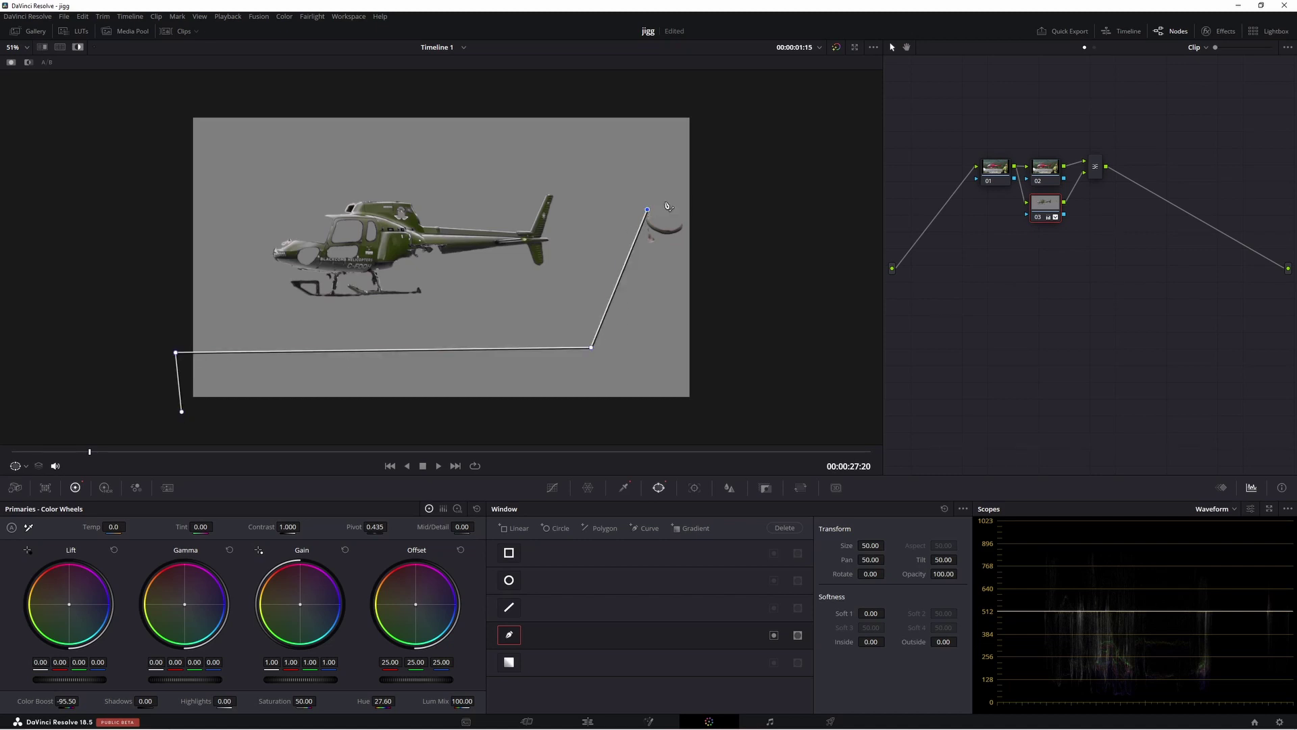
{"action": "left_click", "coordinate": [698, 203]}
{"action": "left_click", "coordinate": [719, 416]}
{"action": "left_click", "coordinate": [181, 411]}
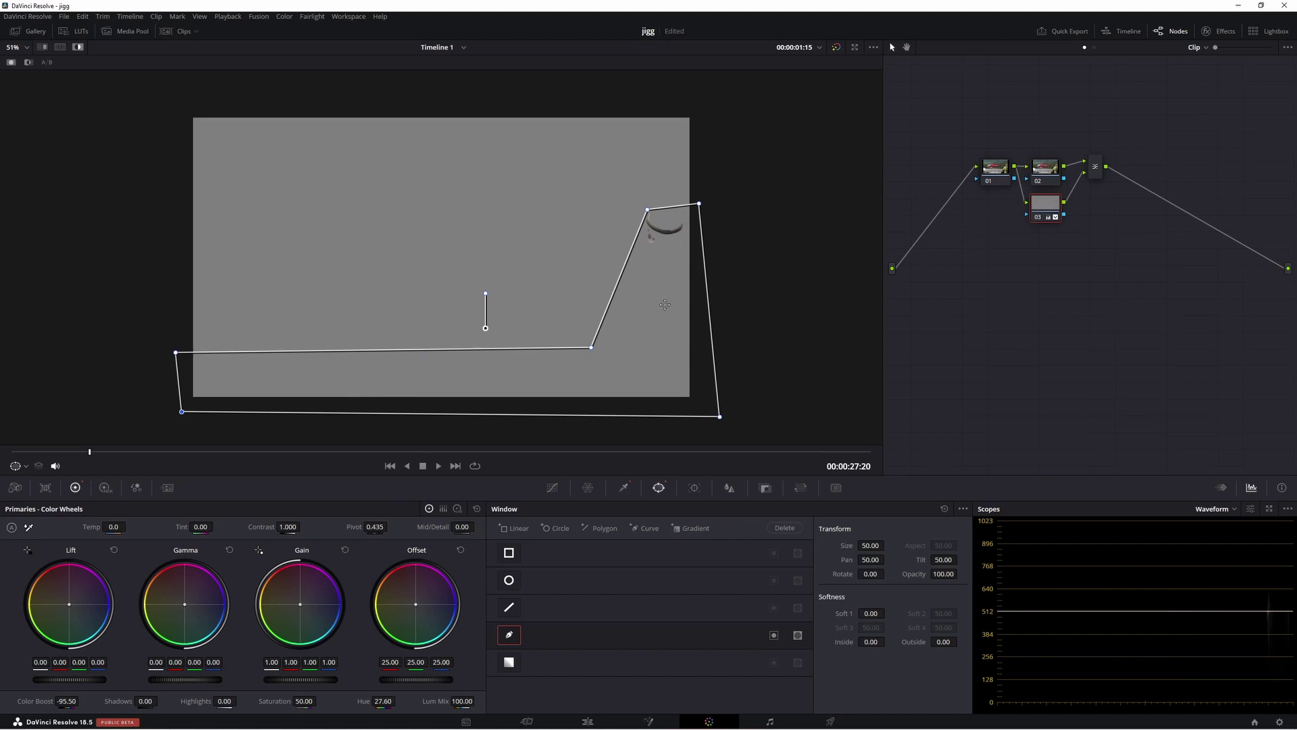
Step: Invert the curve mask and reshape its edges around the helicopter across the clip
{"action": "left_click", "coordinate": [774, 635]}
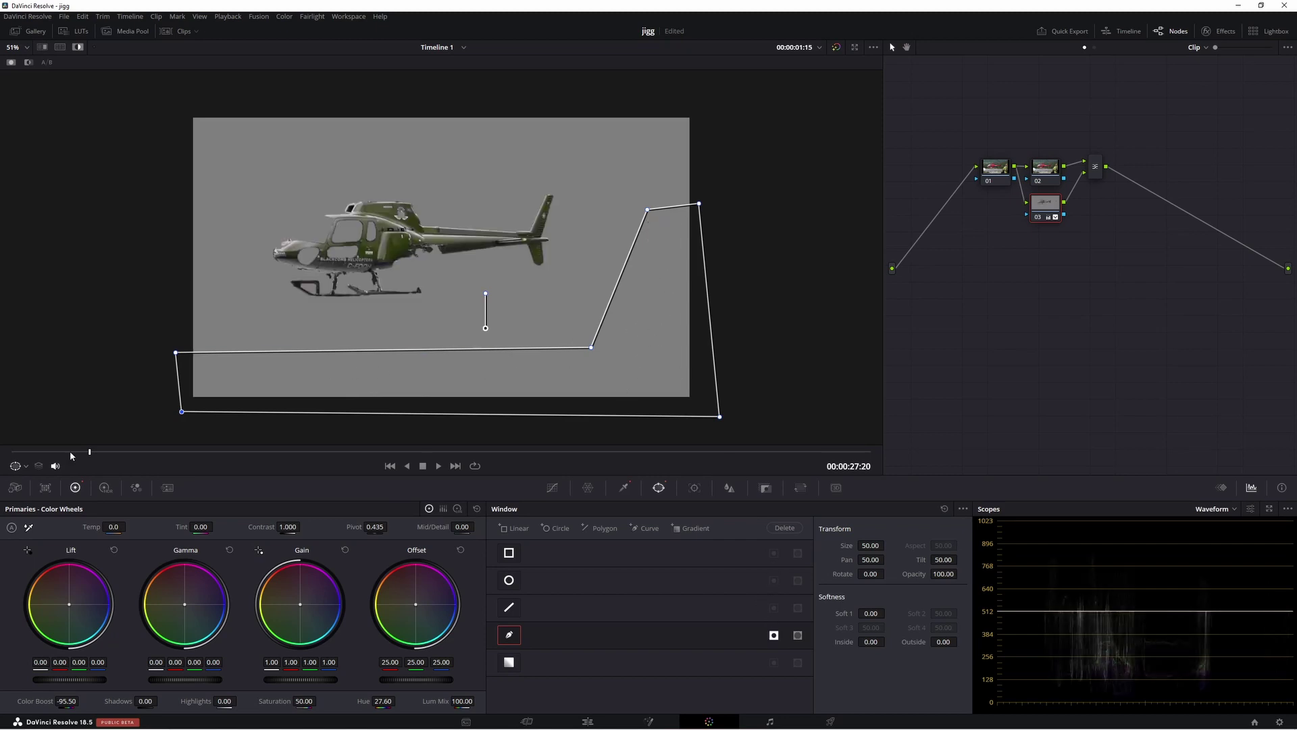
{"action": "mouse_move", "coordinate": [63, 454]}
{"action": "left_mouse_down"}
{"action": "mouse_move", "coordinate": [37, 464]}
{"action": "mouse_move", "coordinate": [354, 468]}
{"action": "left_mouse_up"}
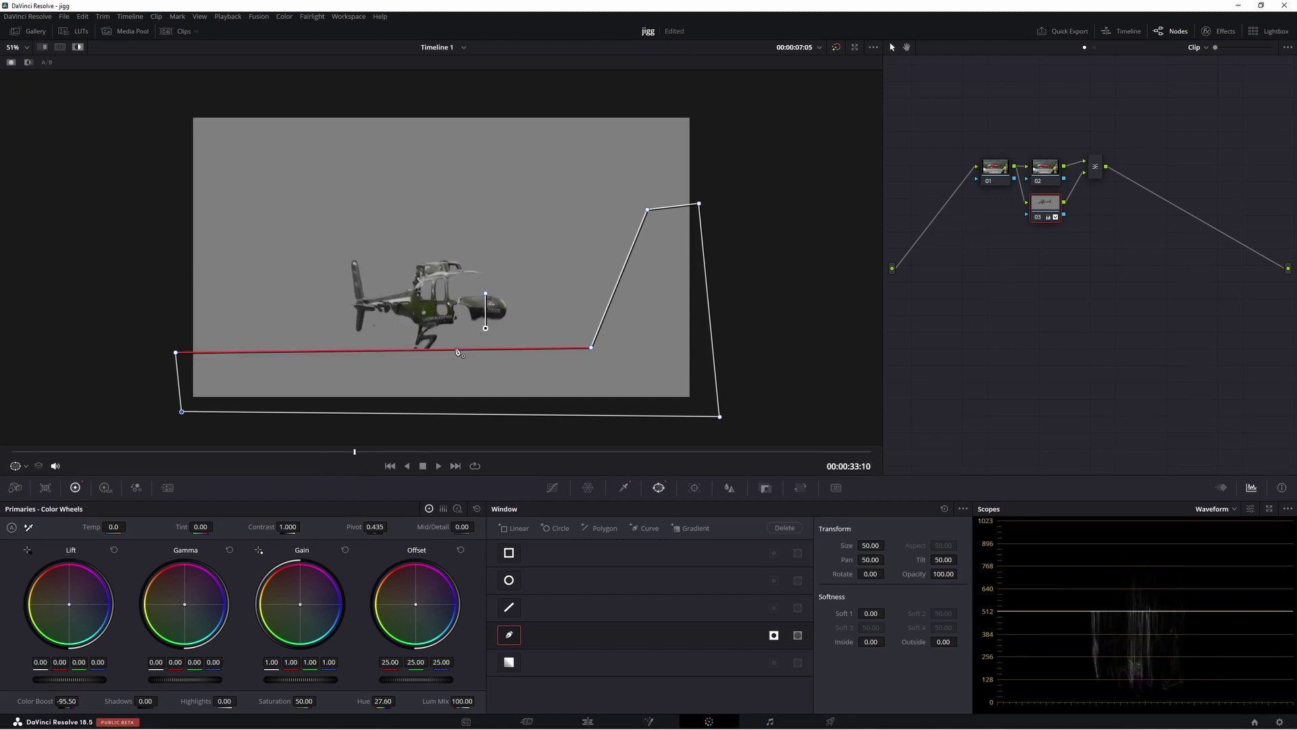
{"action": "left_click_drag", "start_coordinate": [459, 352], "coordinate": [491, 361]}
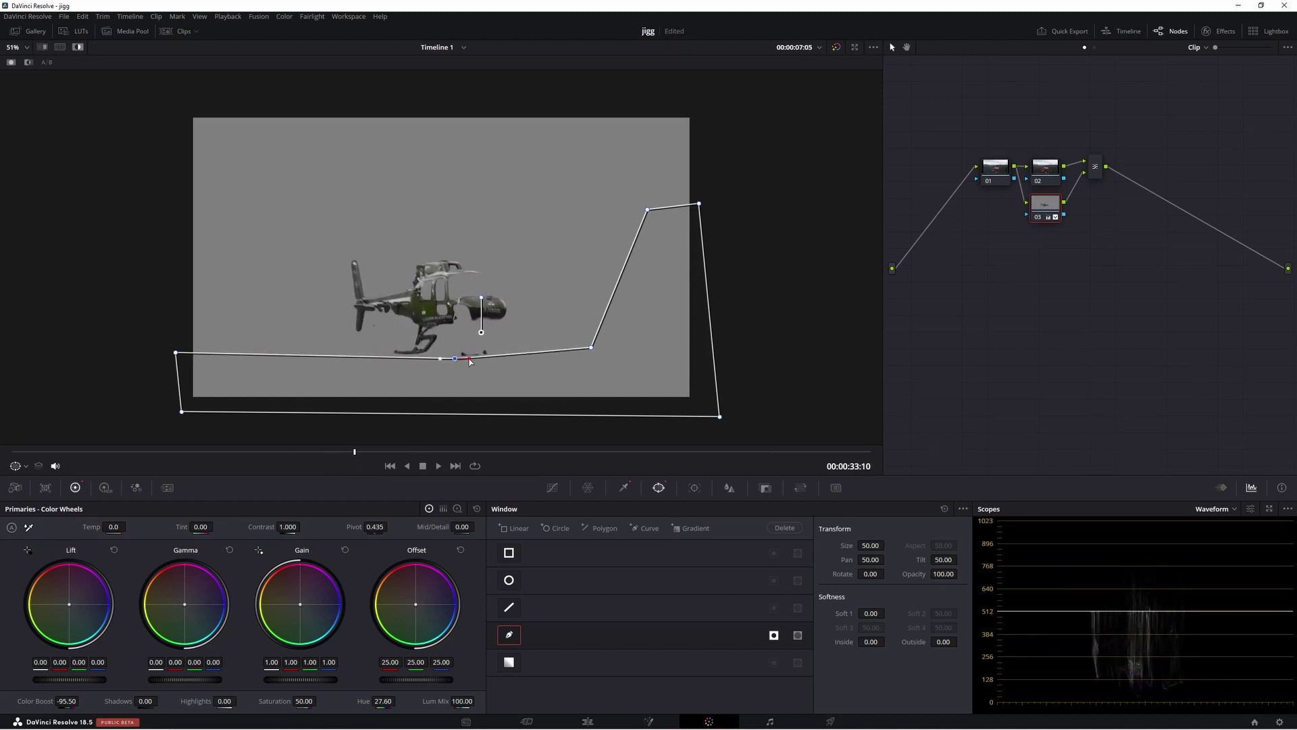
{"action": "left_click_drag", "start_coordinate": [355, 451], "coordinate": [571, 451]}
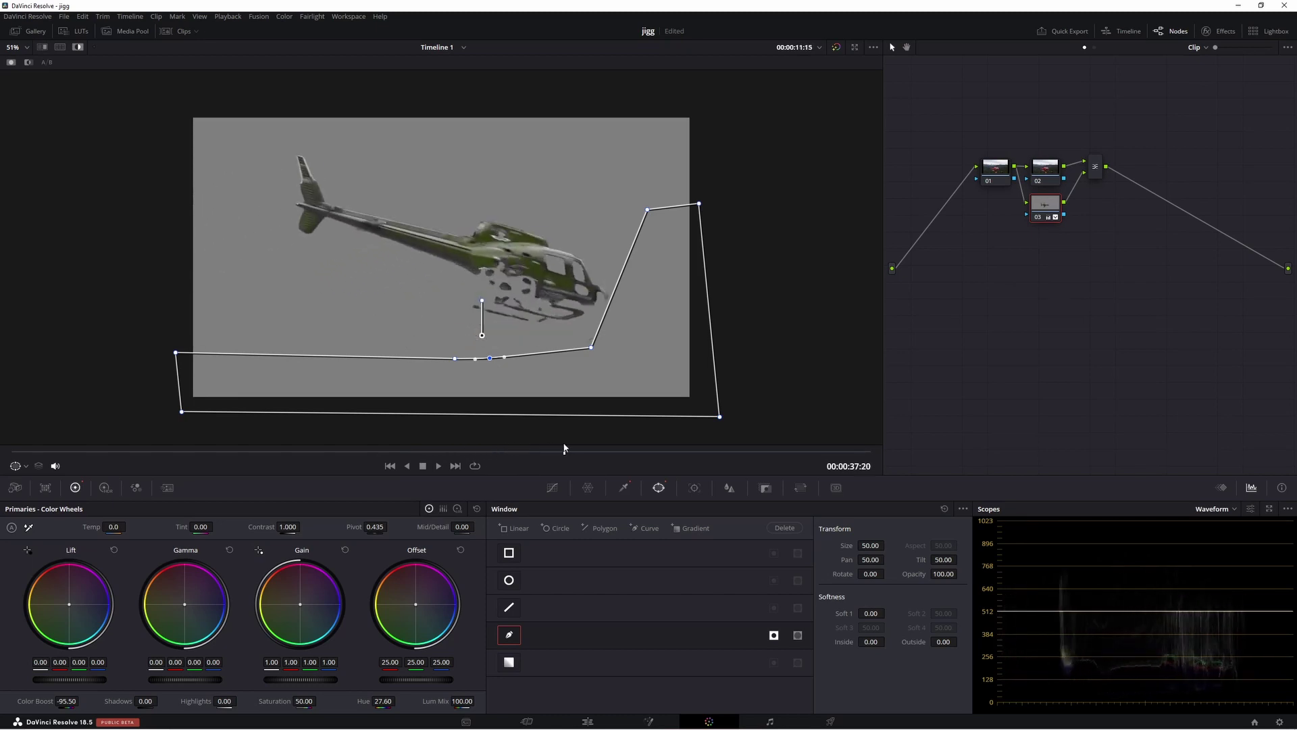
{"action": "left_click_drag", "start_coordinate": [613, 305], "coordinate": [617, 301]}
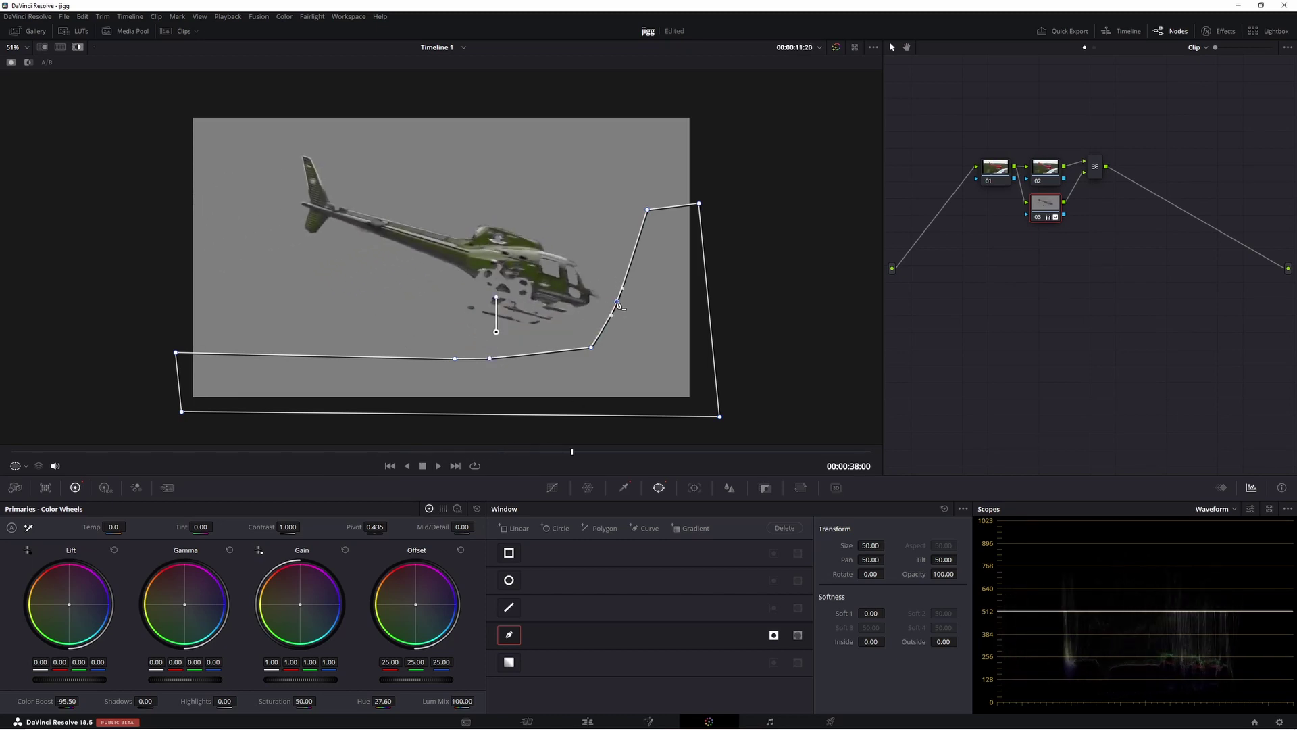
{"action": "left_click", "coordinate": [1047, 172]}
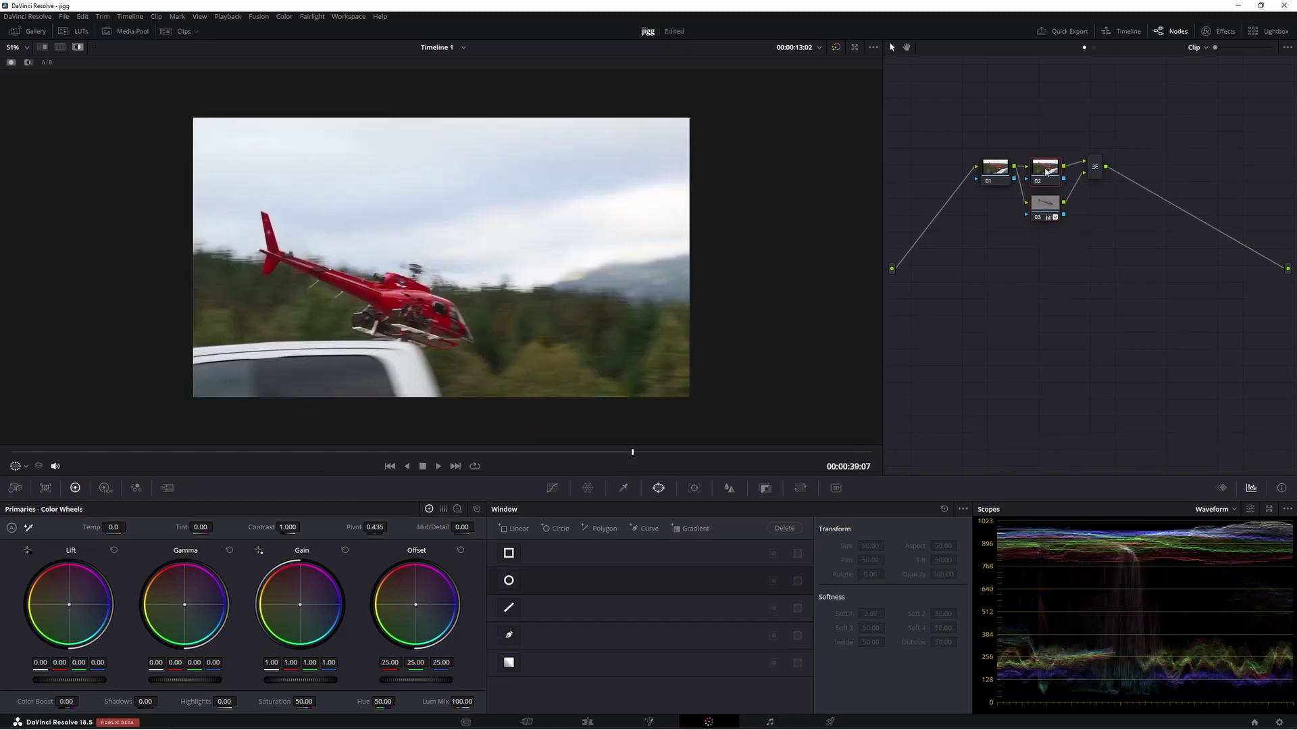
Step: Set node 02's Saturation to 0 to make the rest of the shot black-and-white
{"action": "left_click", "coordinate": [304, 701]}
{"action": "type", "text": "0"}
{"action": "key", "text": "Return"}
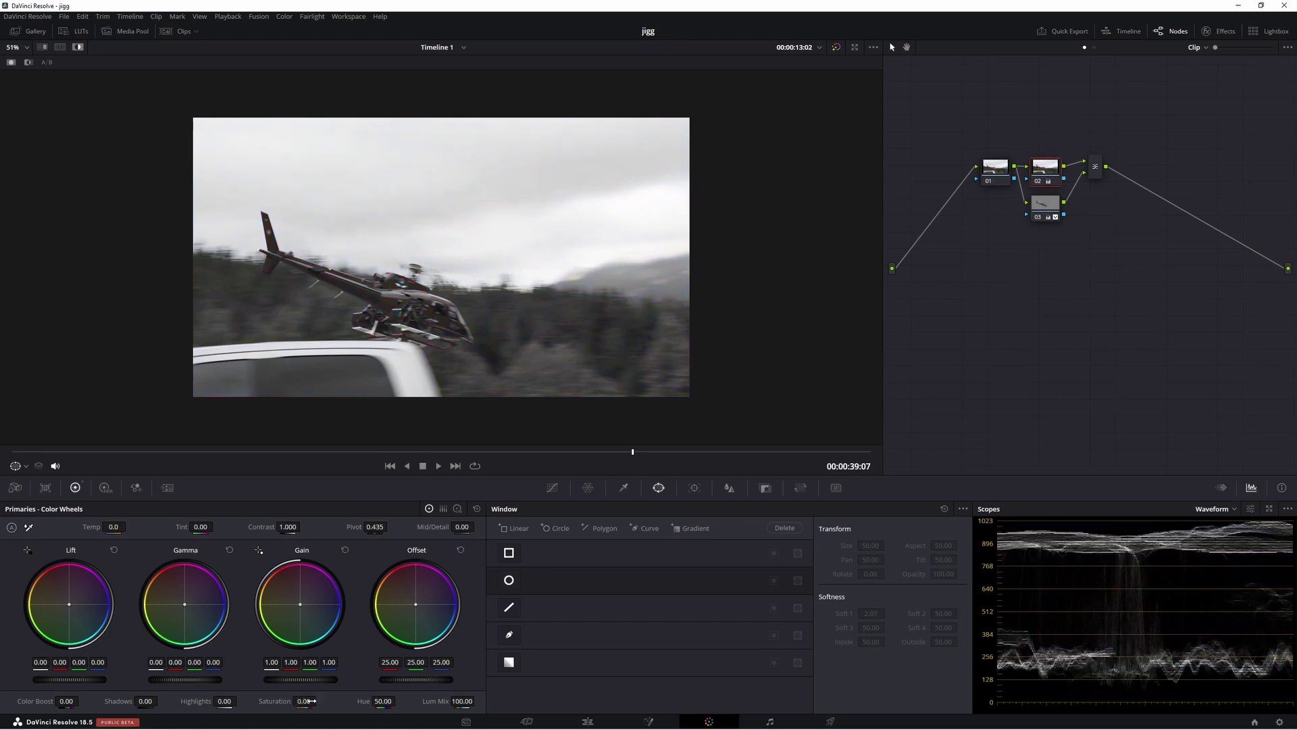
Step: Play the finished color-pop result full screen on the Edit page, then exit full screen
{"action": "left_click", "coordinate": [588, 722]}
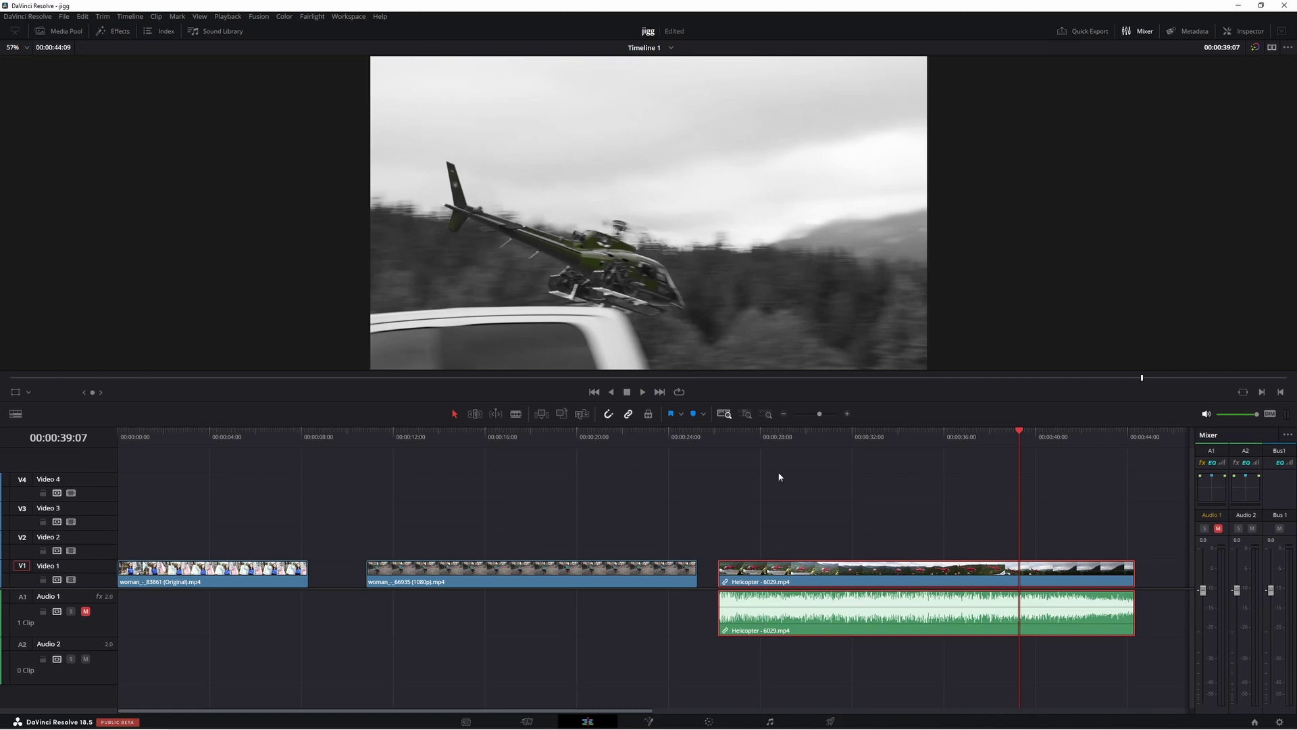
{"action": "key", "text": "ctrl+f"}
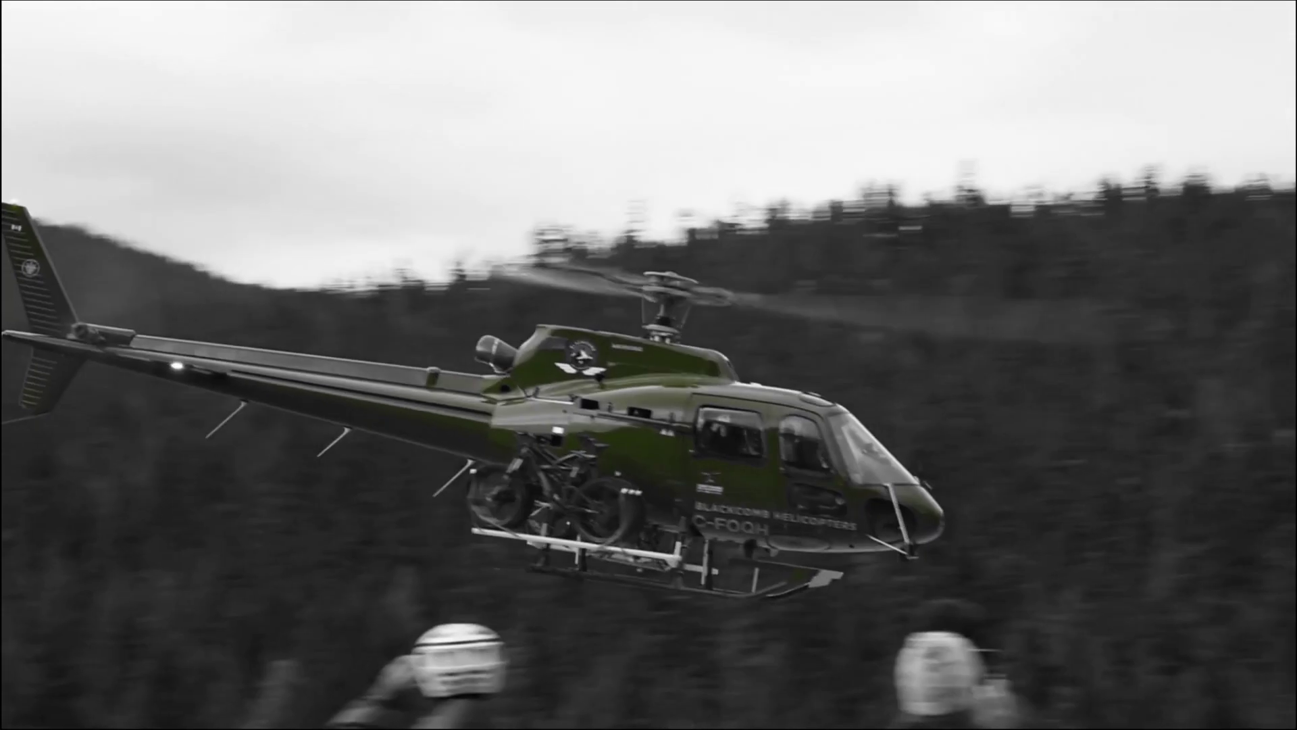
{"action": "key", "text": "Escape"}
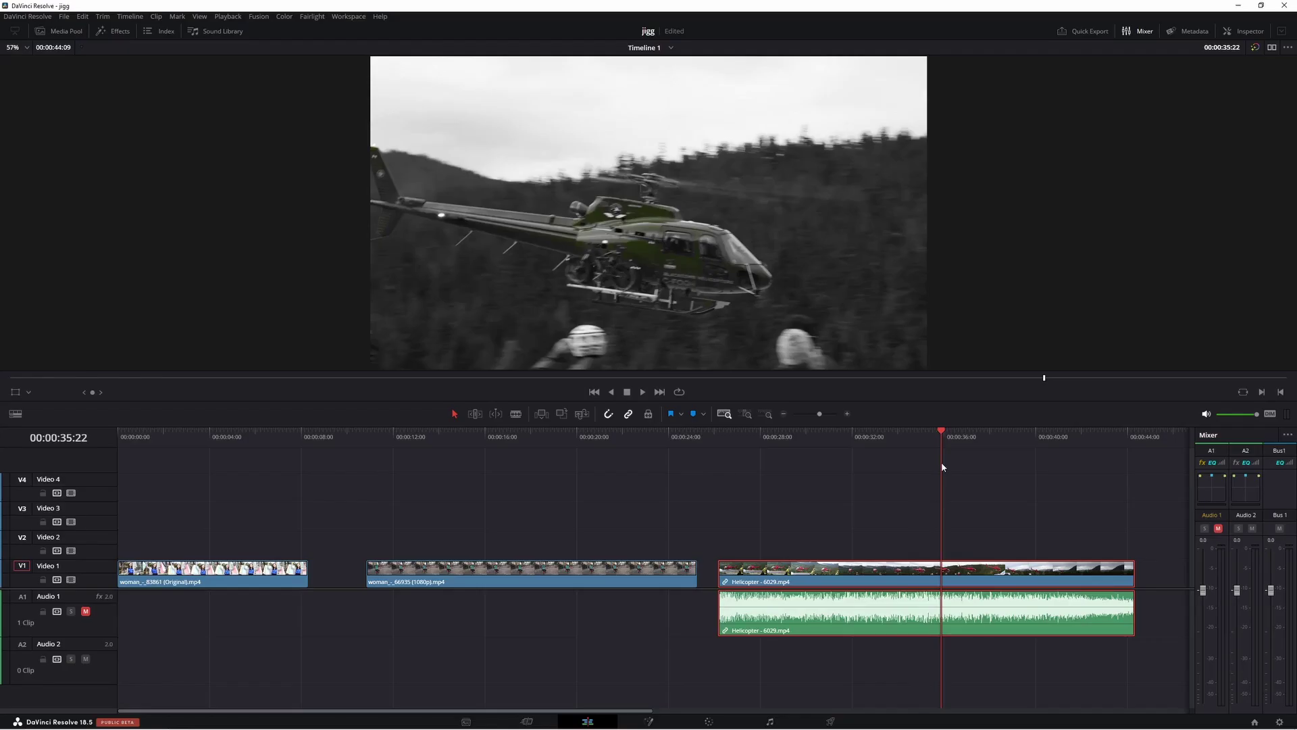